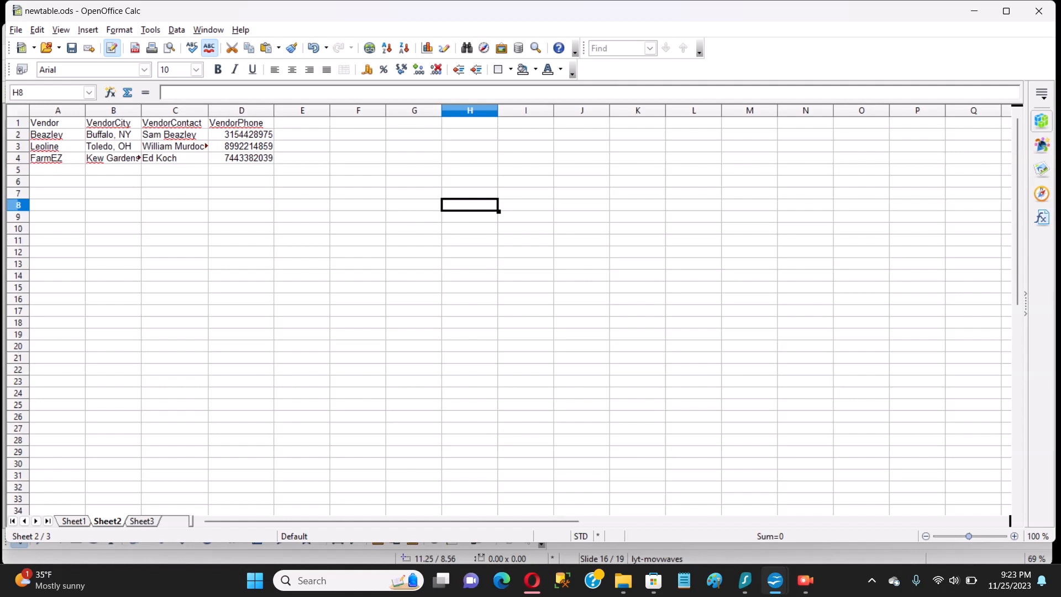
Copy the vendor range A1:D4 from Calc, including the header row
{"action": "left_click", "coordinate": [242, 158]}
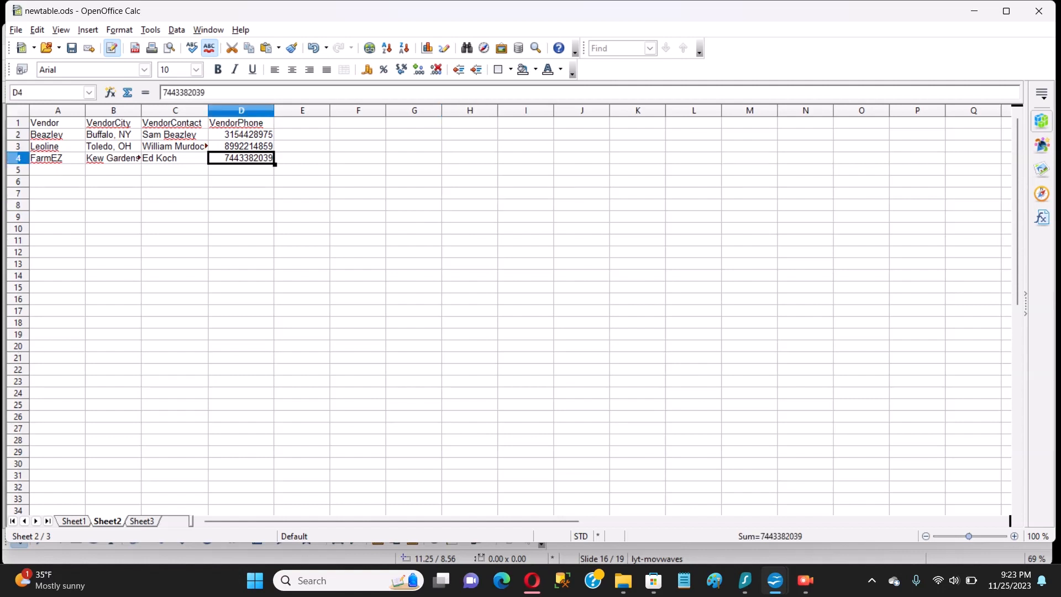
{"action": "key", "text": "shift+Left"}
{"action": "key", "text": "shift+Left"}
{"action": "key", "text": "shift+Left"}
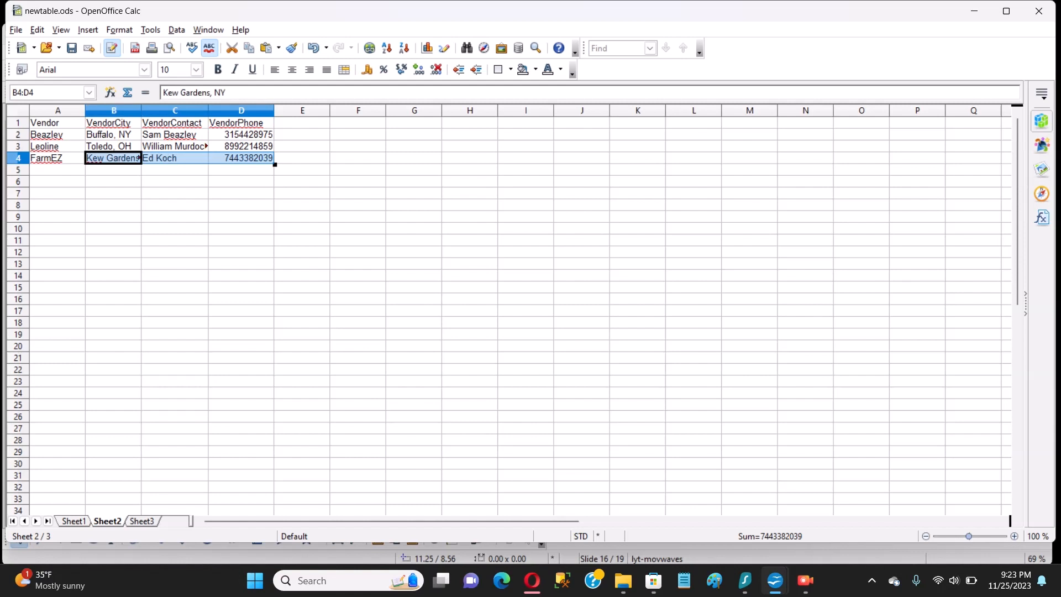
{"action": "key", "text": "shift+Up"}
{"action": "key", "text": "shift+Up"}
{"action": "key", "text": "shift+Up"}
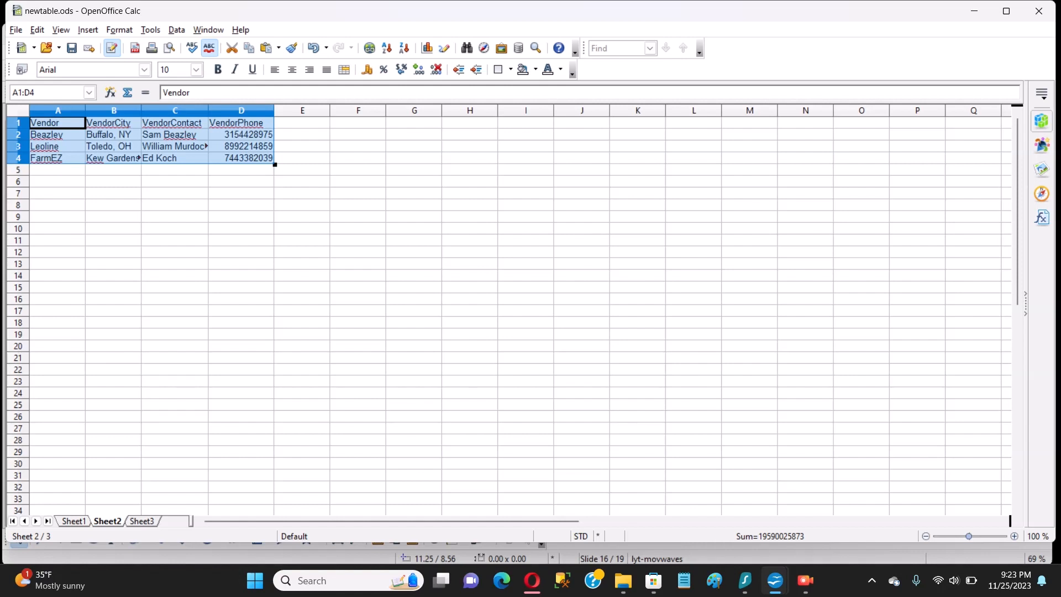
{"action": "right_click", "coordinate": [248, 149]}
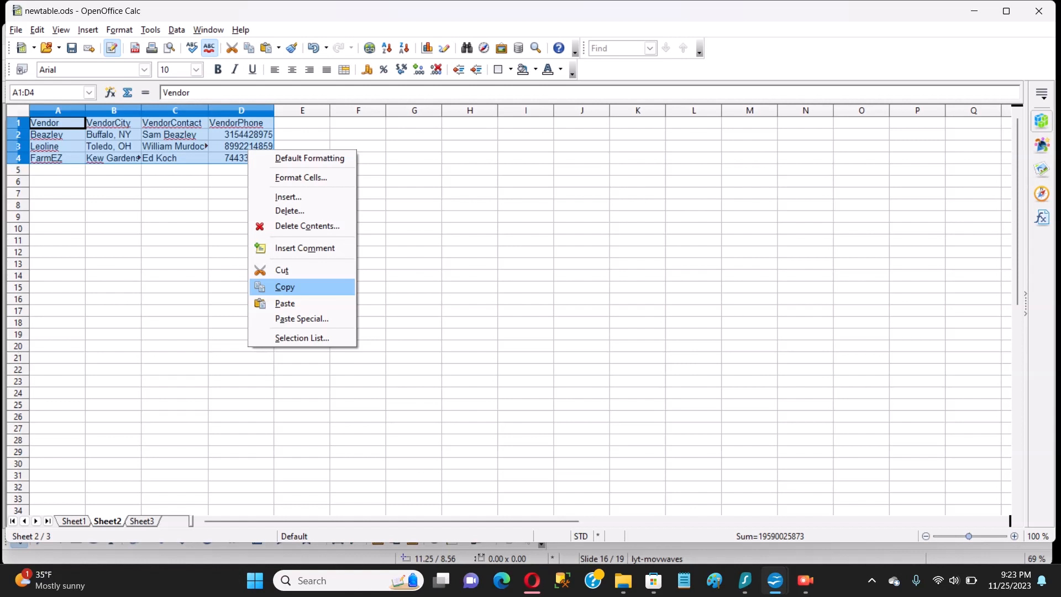
{"action": "left_click", "coordinate": [284, 287]}
{"action": "mouse_move", "coordinate": [775, 581]}
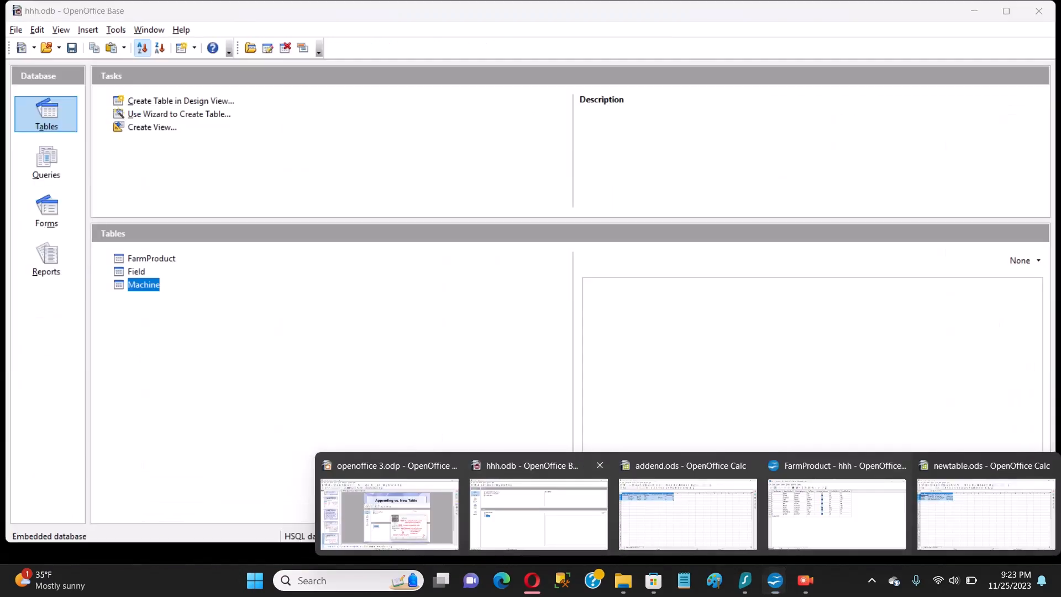
Paste the copied vendor cells into hhh.odb's Tables list to open the Copy table dialog
{"action": "left_click", "coordinate": [539, 511]}
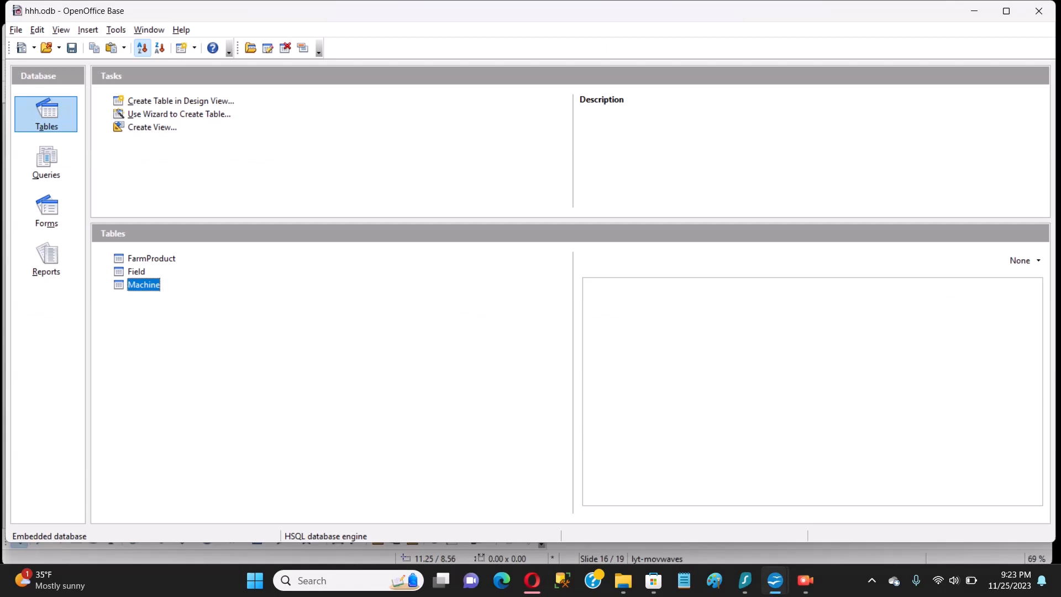
{"action": "right_click", "coordinate": [169, 258]}
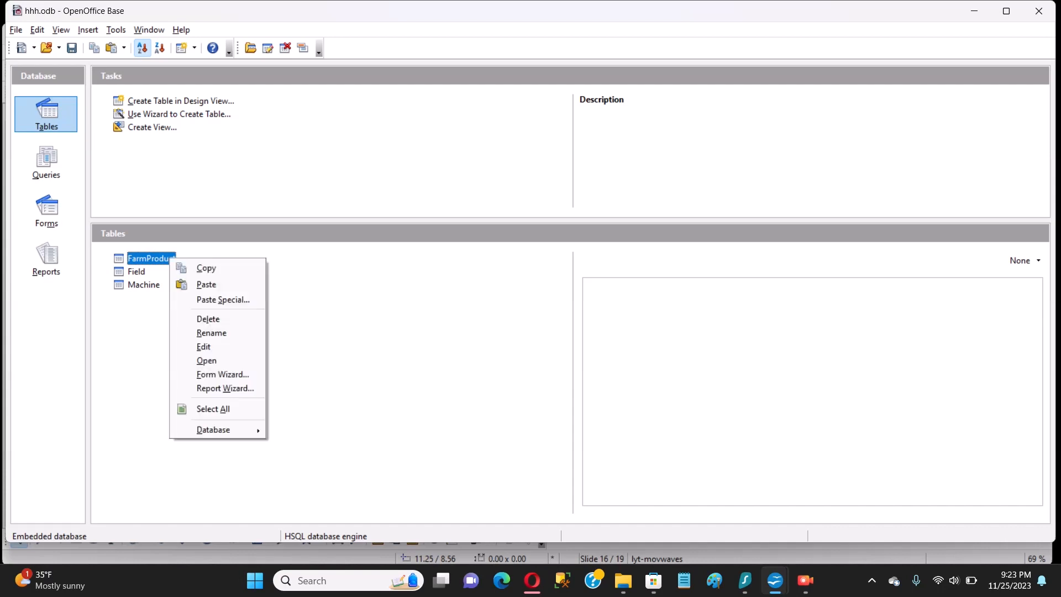
{"action": "left_click", "coordinate": [207, 284]}
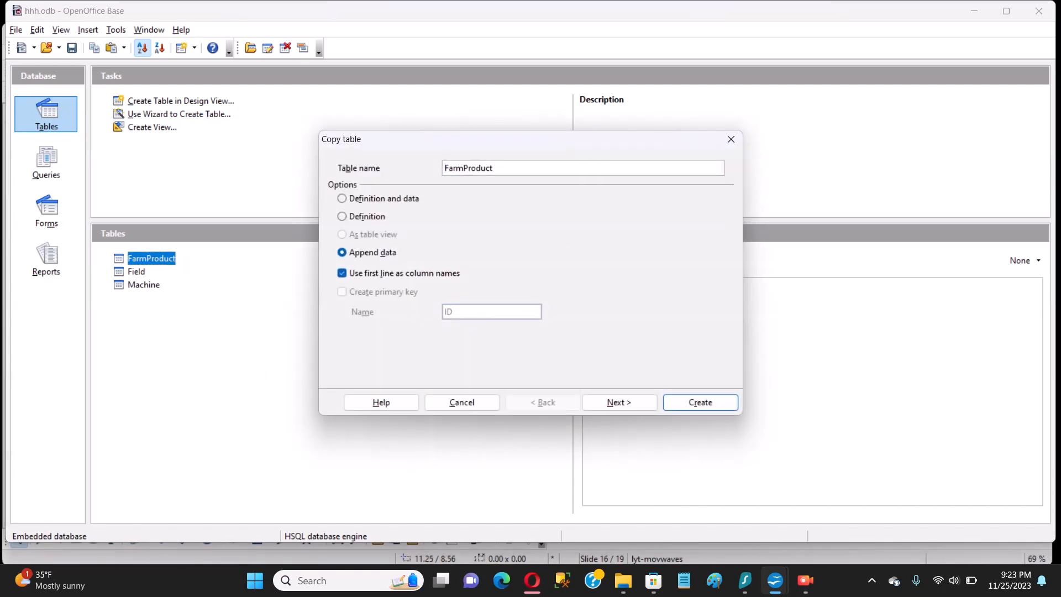
Name the new table Vendors, choose Definition and data, and add an ID primary key
{"action": "key", "text": "BackSpace"}
{"action": "key", "text": "BackSpace"}
{"action": "key", "text": "BackSpace"}
{"action": "key", "text": "BackSpace"}
{"action": "key", "text": "BackSpace"}
{"action": "key", "text": "BackSpace"}
{"action": "key", "text": "BackSpace"}
{"action": "key", "text": "BackSpace"}
{"action": "key", "text": "BackSpace"}
{"action": "key", "text": "BackSpace"}
{"action": "type", "text": "Vendors"}
{"action": "left_click", "coordinate": [342, 199]}
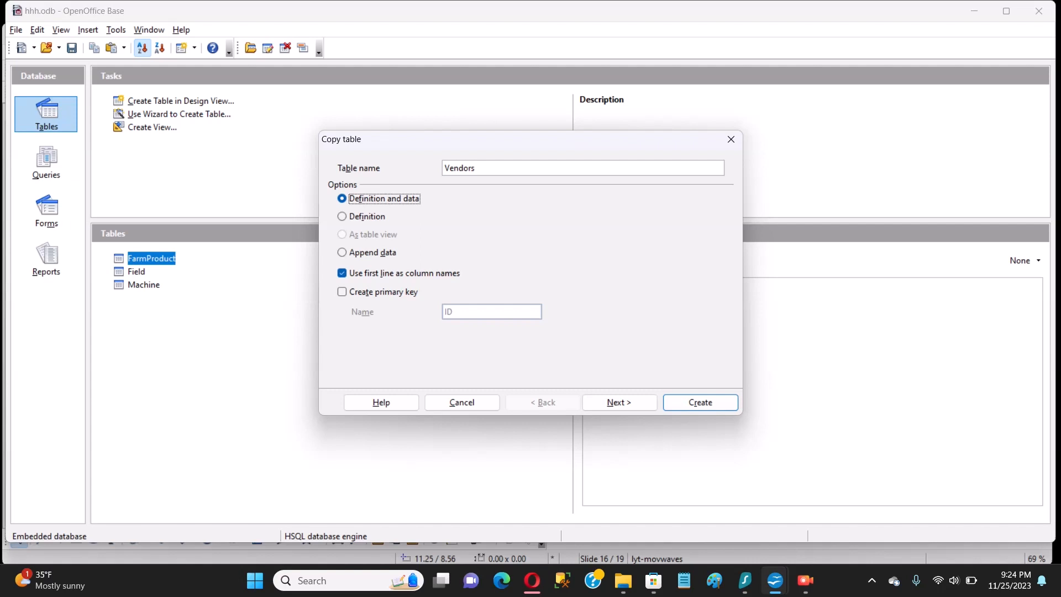
{"action": "left_click", "coordinate": [342, 216]}
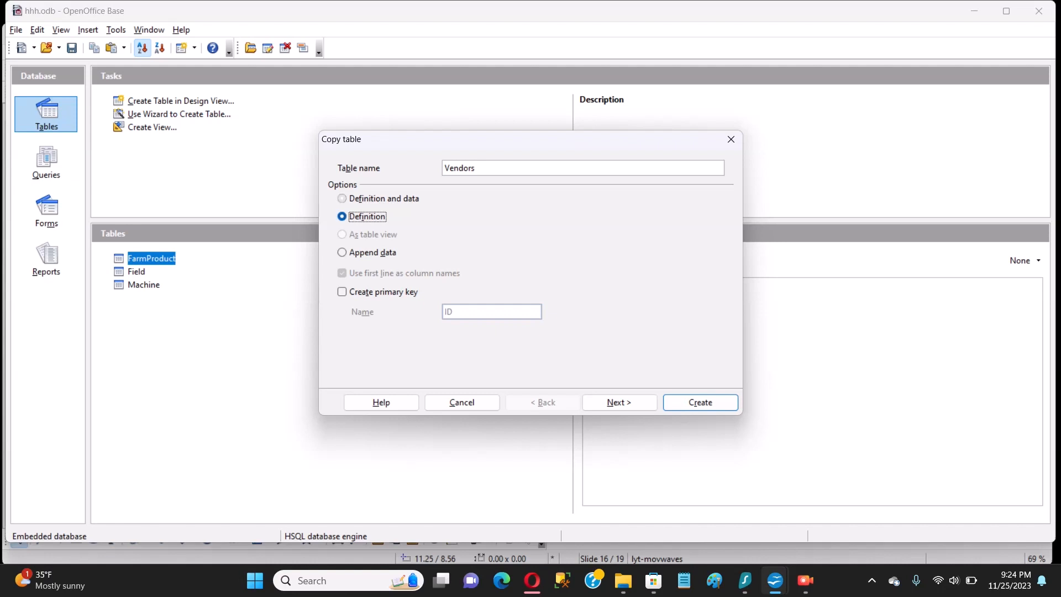
{"action": "left_click", "coordinate": [342, 199]}
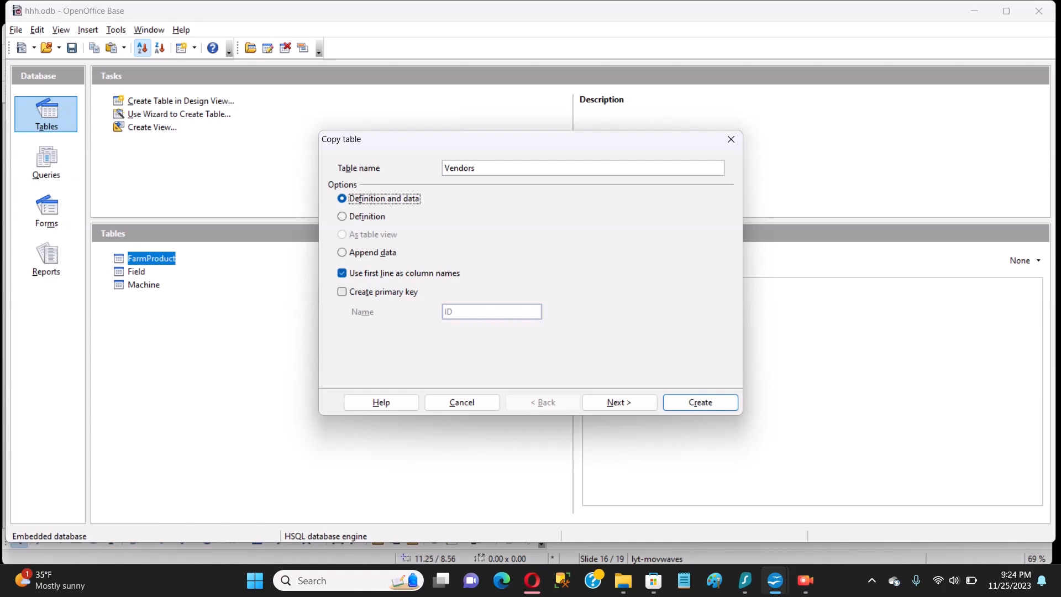
{"action": "left_click", "coordinate": [342, 292]}
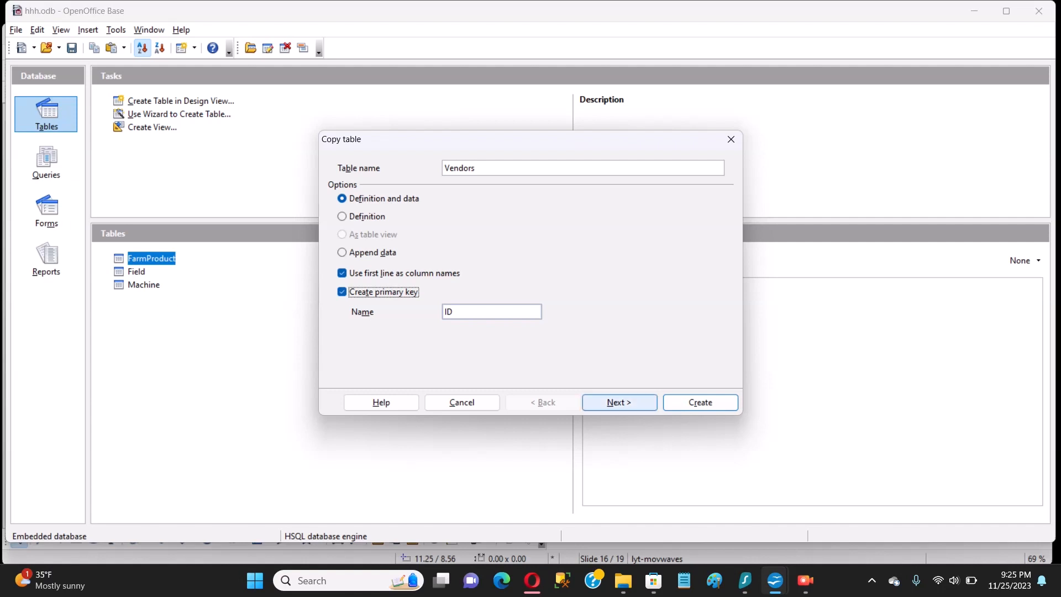
{"action": "left_click", "coordinate": [619, 402]}
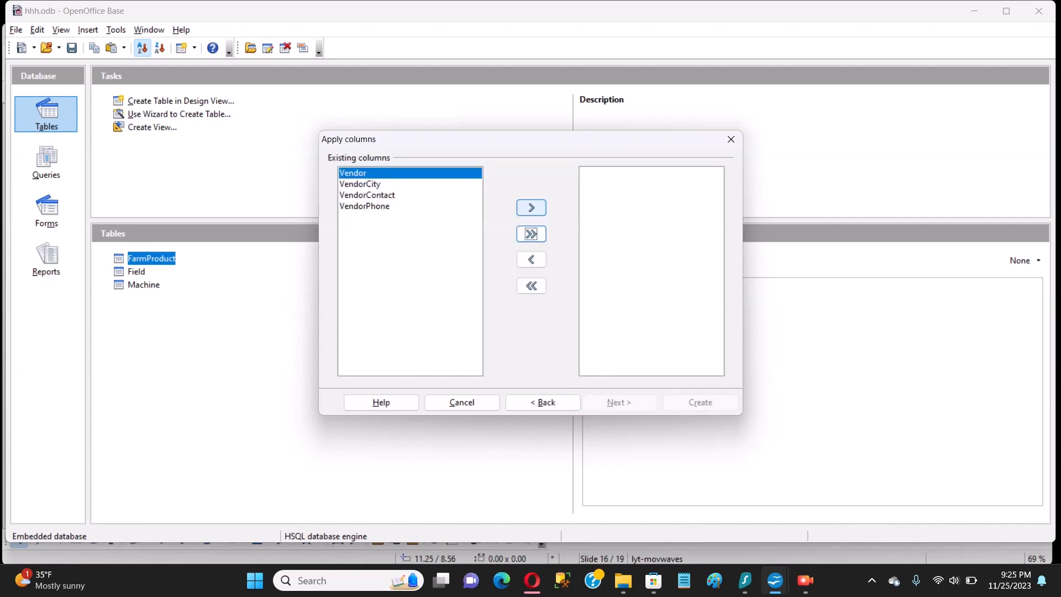
Apply the Vendor, VendorCity, VendorContact and VendorPhone columns to the new table
{"action": "left_click", "coordinate": [531, 207]}
{"action": "left_click", "coordinate": [531, 207]}
{"action": "left_click", "coordinate": [531, 207]}
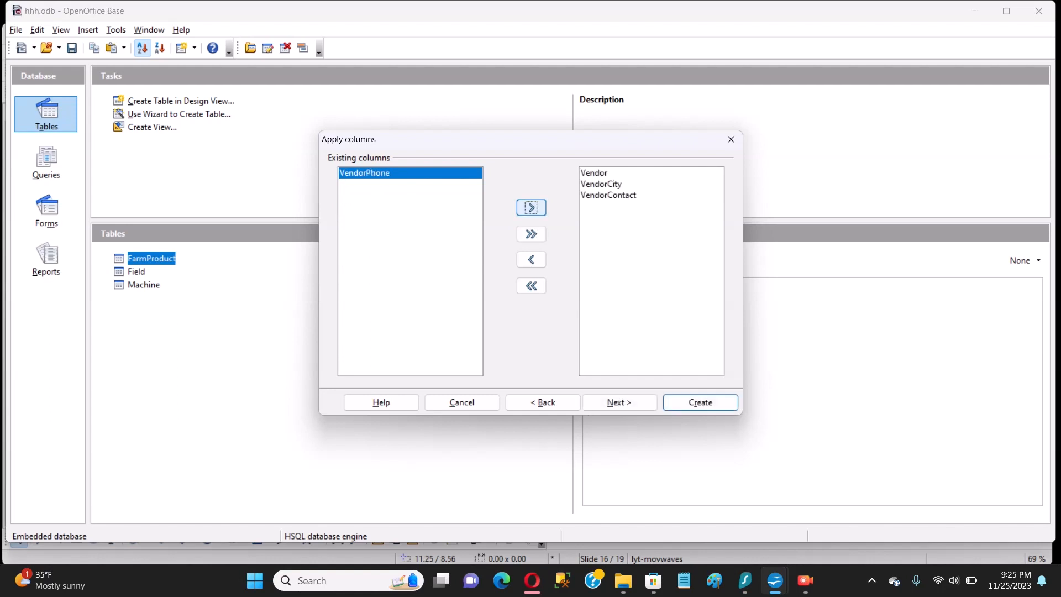
{"action": "left_click", "coordinate": [531, 207]}
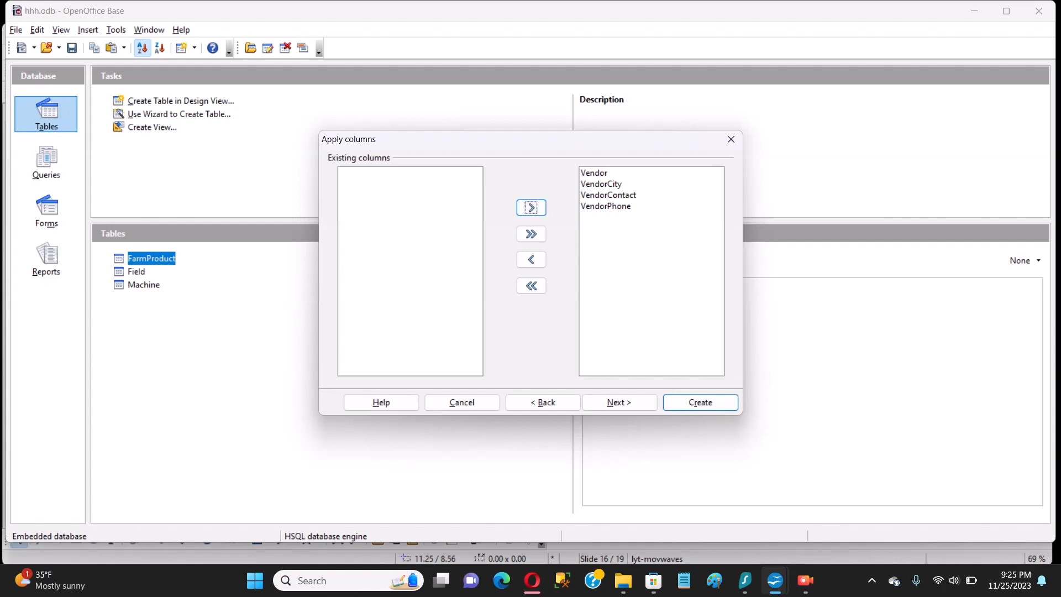
{"action": "left_click", "coordinate": [531, 259]}
{"action": "left_click", "coordinate": [605, 206]}
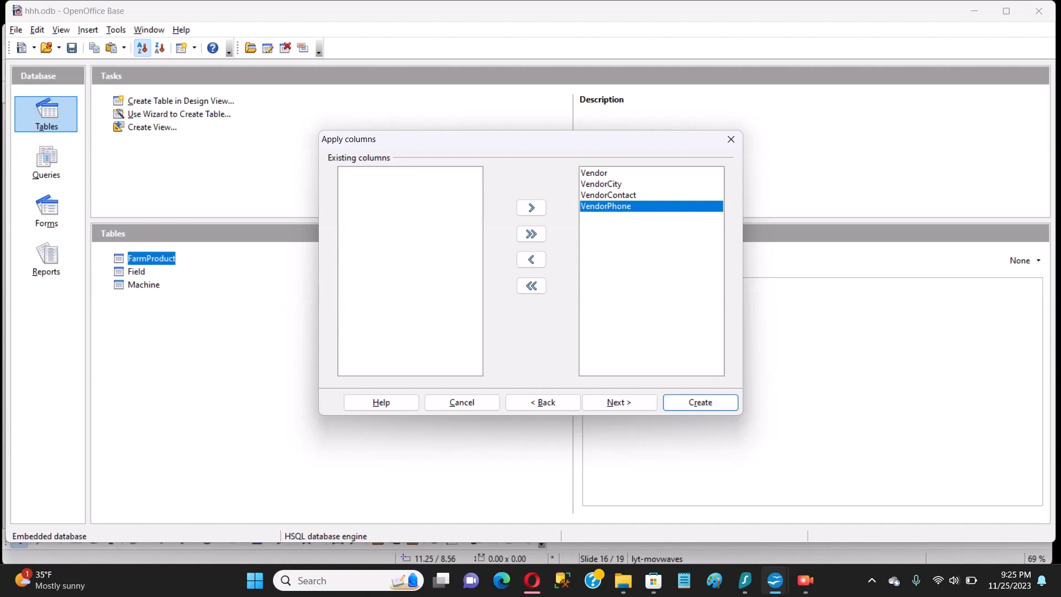
{"action": "left_click", "coordinate": [531, 260]}
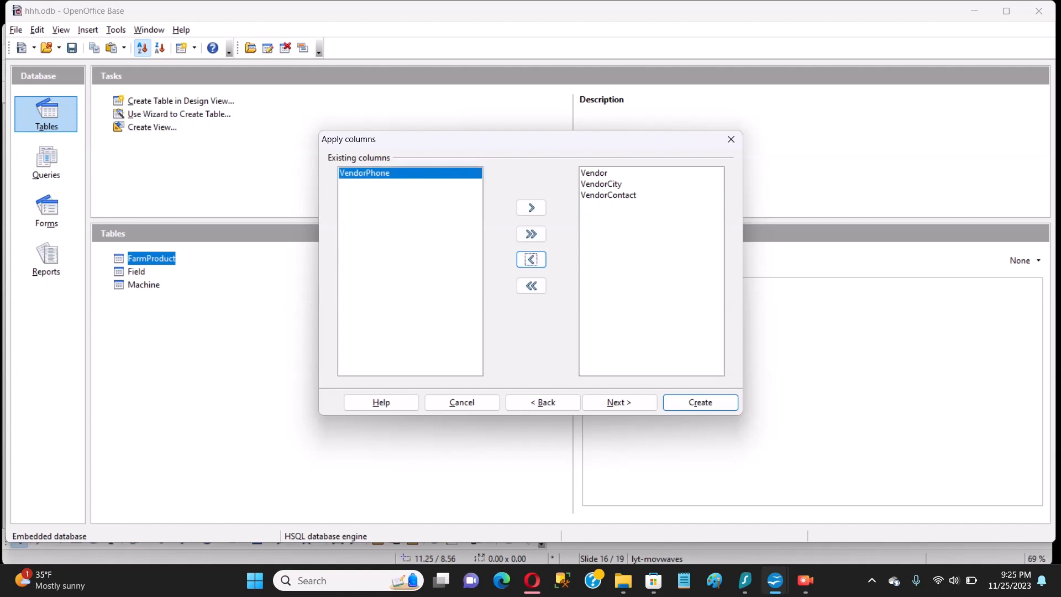
{"action": "left_click", "coordinate": [531, 207]}
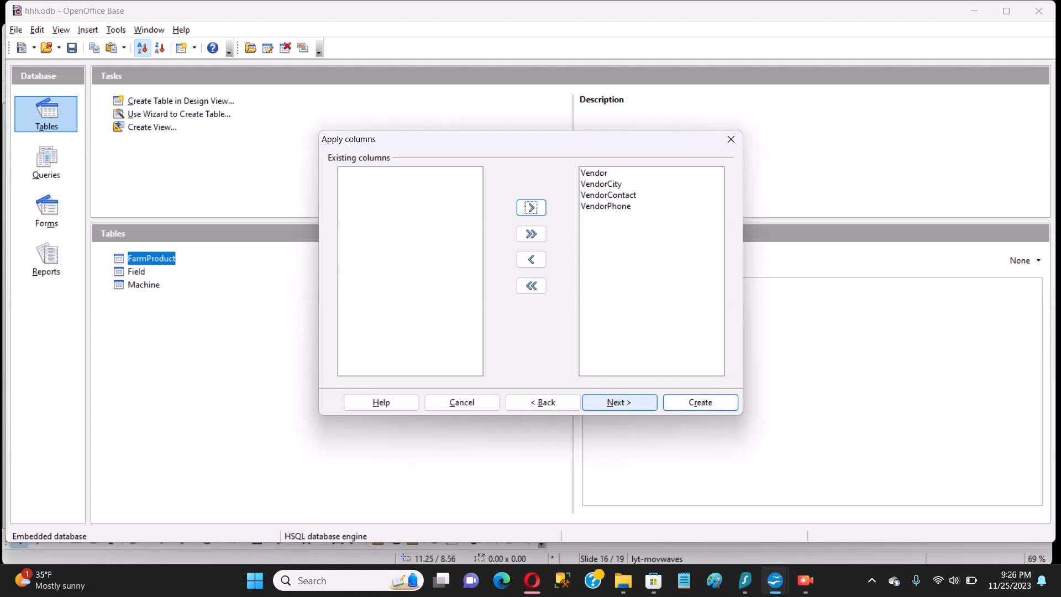
{"action": "left_click", "coordinate": [620, 401]}
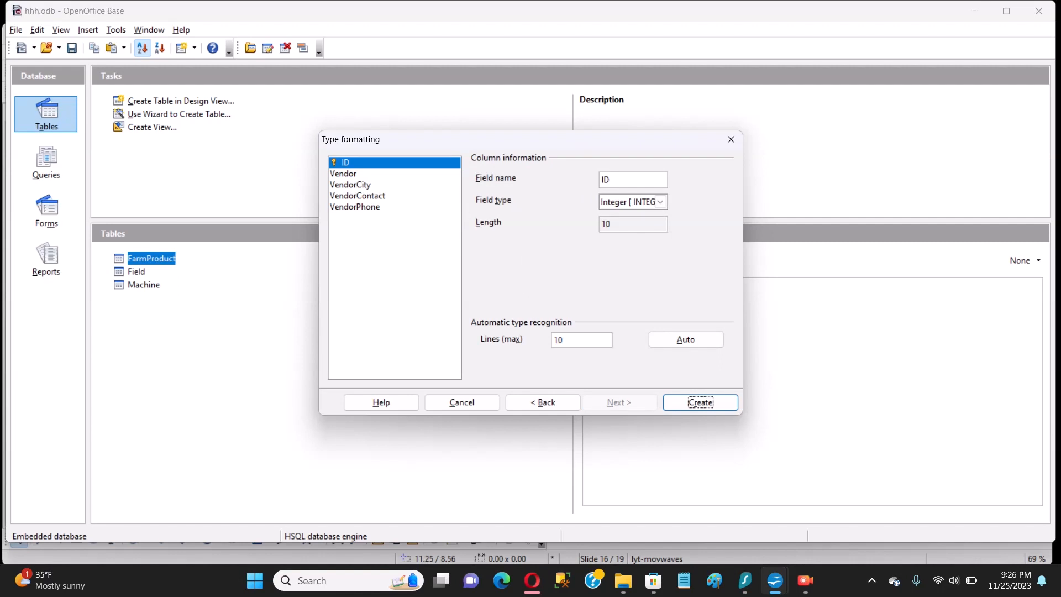
{"action": "left_click", "coordinate": [344, 174]}
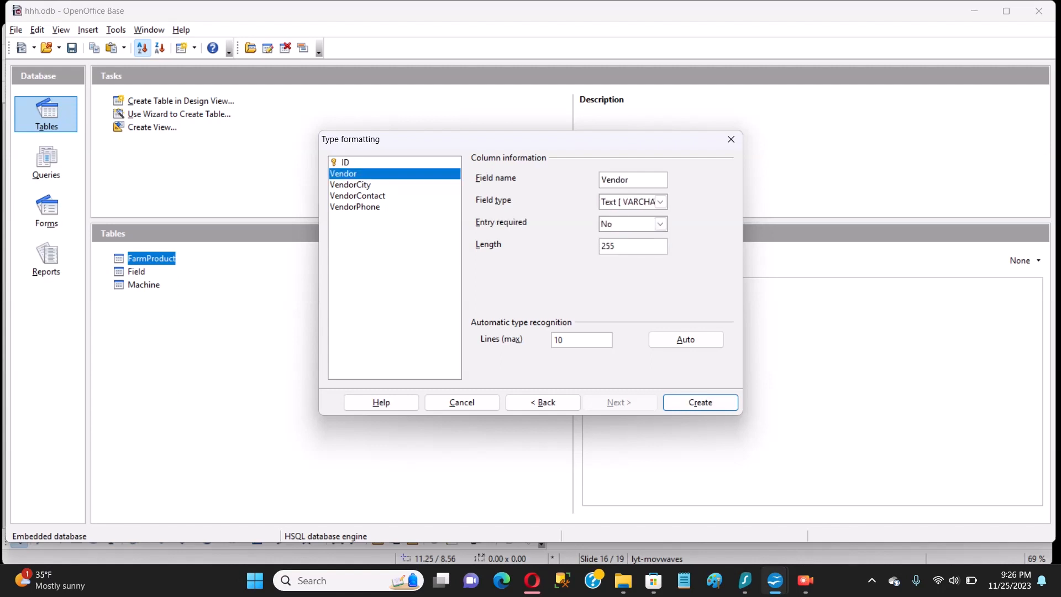
{"action": "left_click", "coordinate": [350, 184]}
{"action": "left_click", "coordinate": [358, 196]}
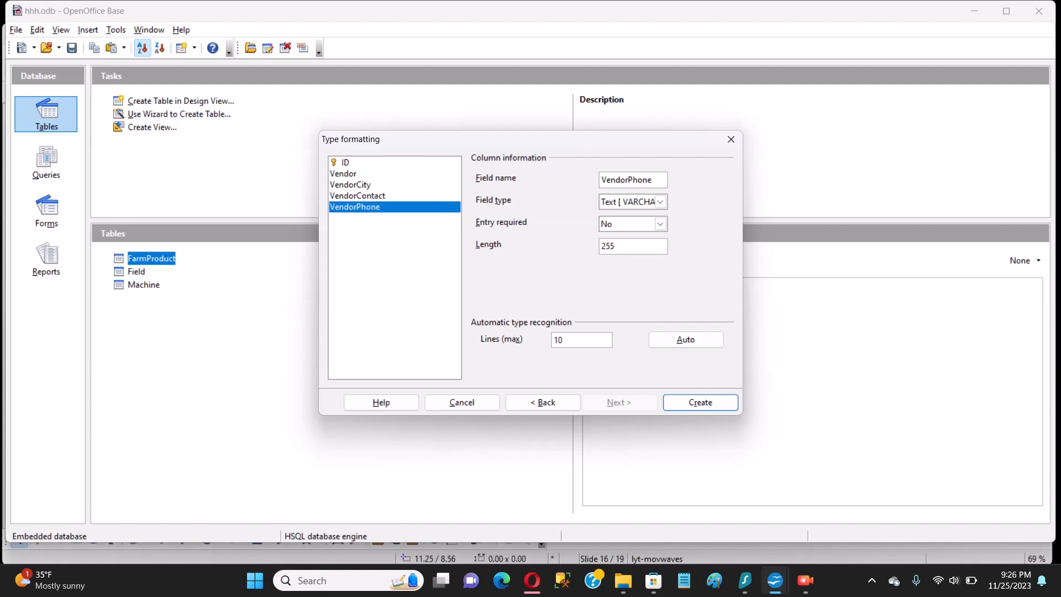
{"action": "left_click", "coordinate": [357, 196]}
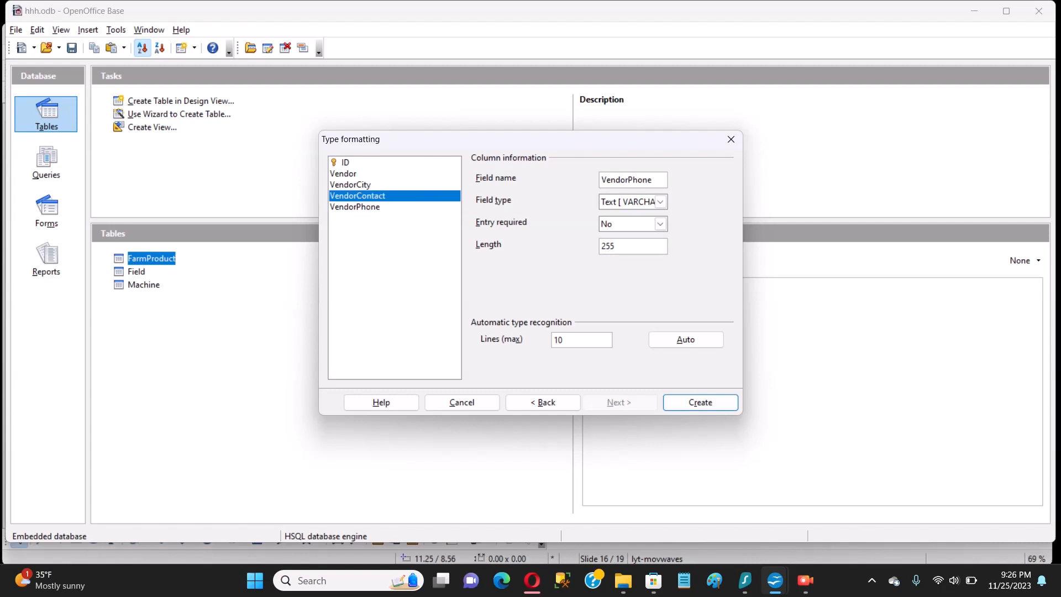
{"action": "left_click", "coordinate": [343, 174]}
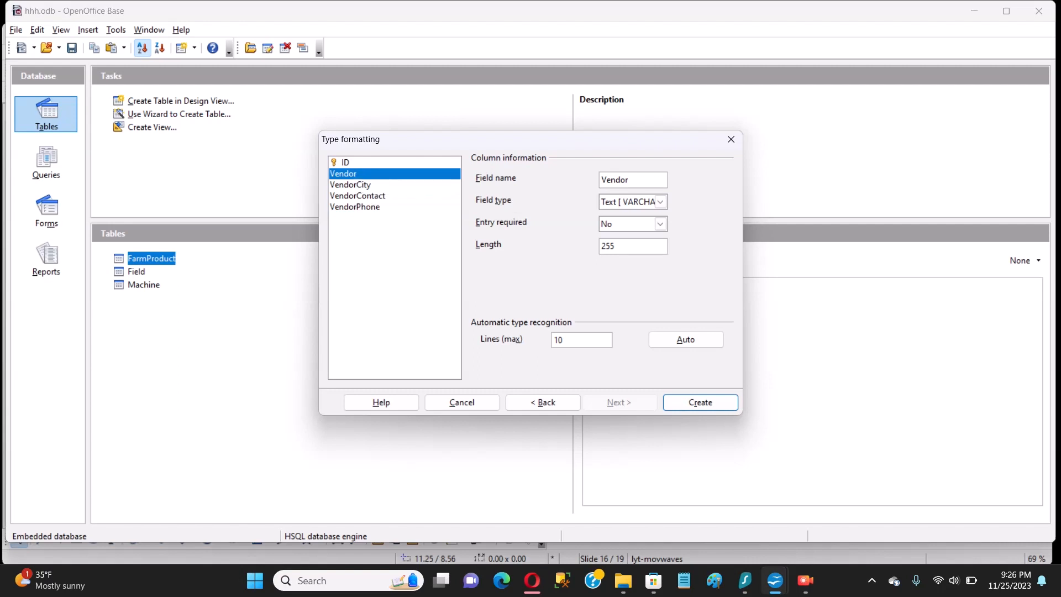
{"action": "left_click", "coordinate": [350, 185]}
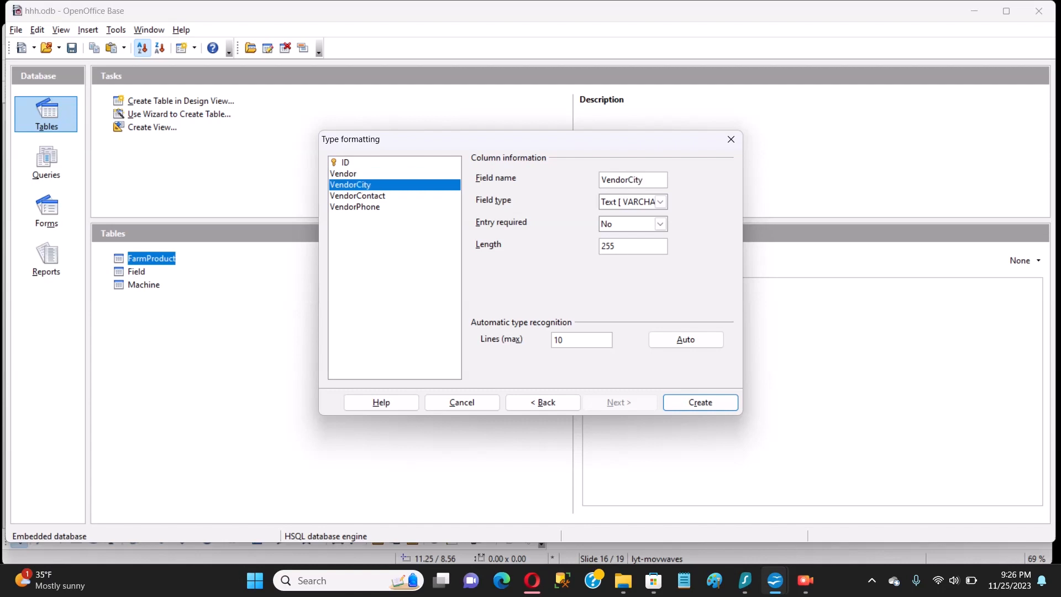
{"action": "left_click", "coordinate": [357, 196]}
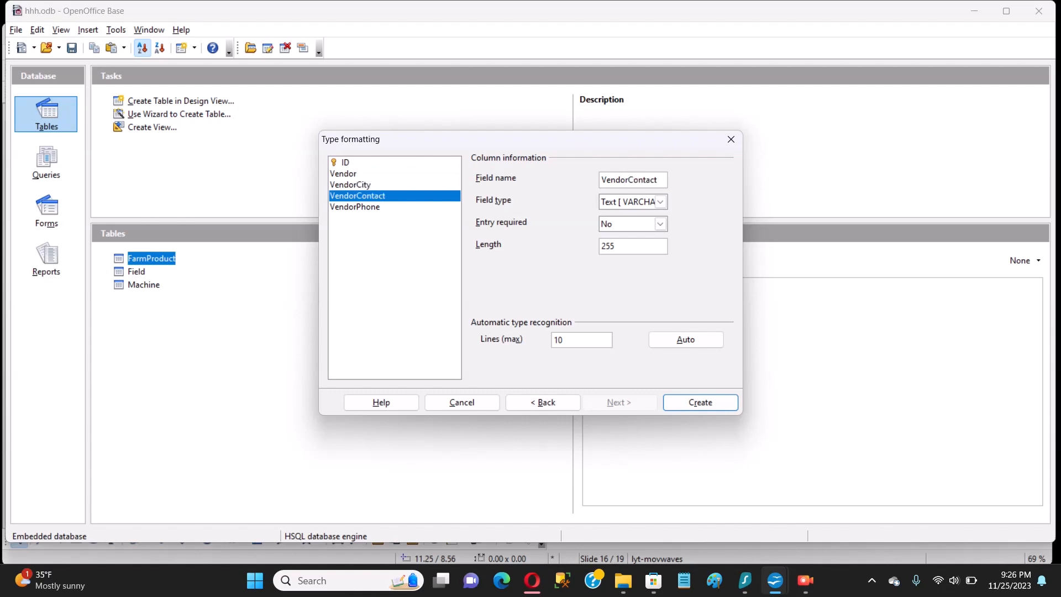
{"action": "left_click", "coordinate": [355, 207]}
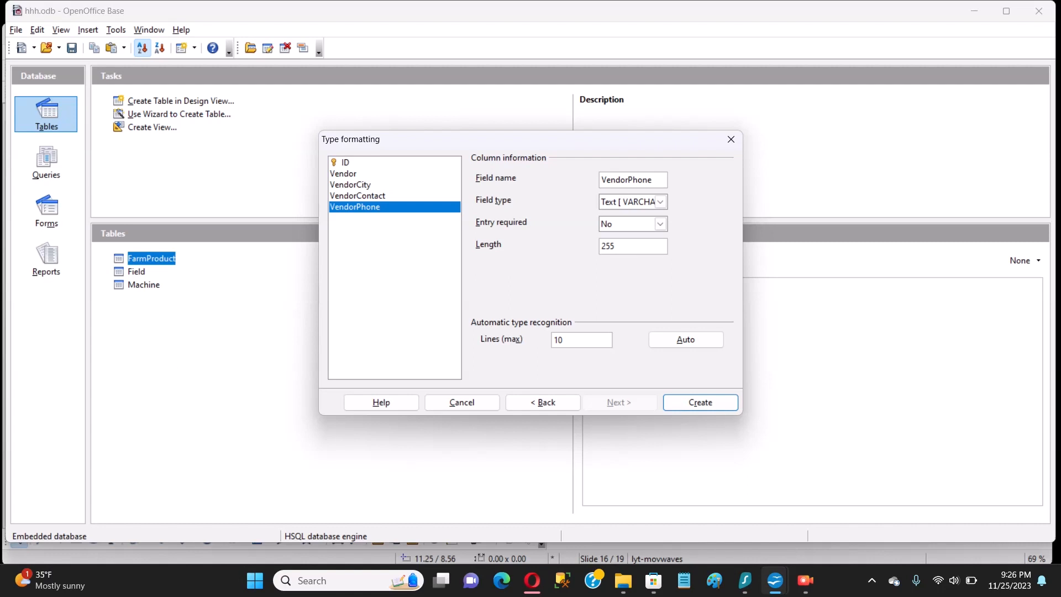
{"action": "left_click", "coordinate": [358, 196]}
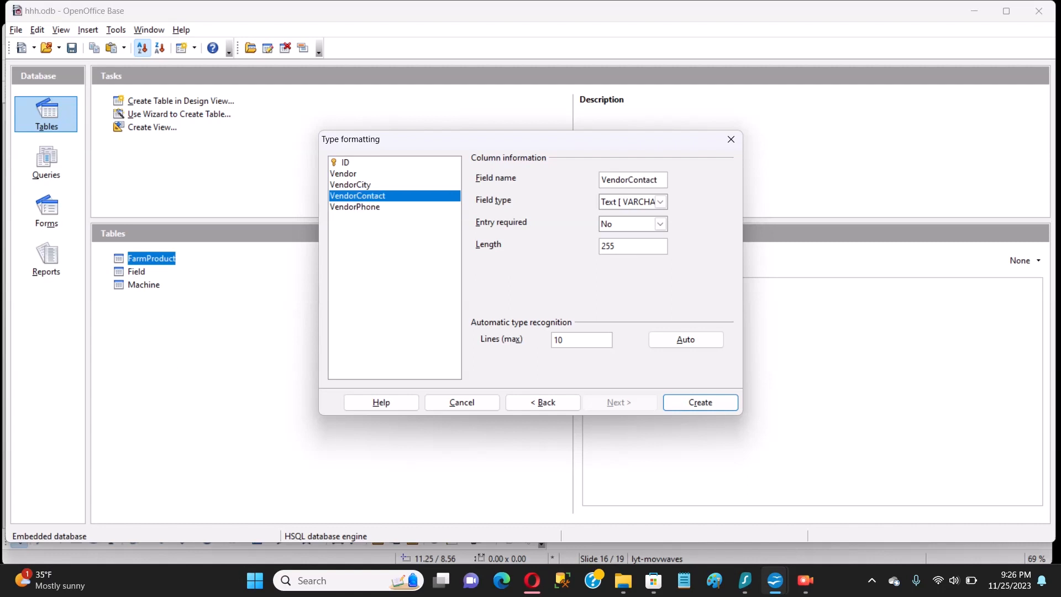
{"action": "left_click", "coordinate": [344, 174]}
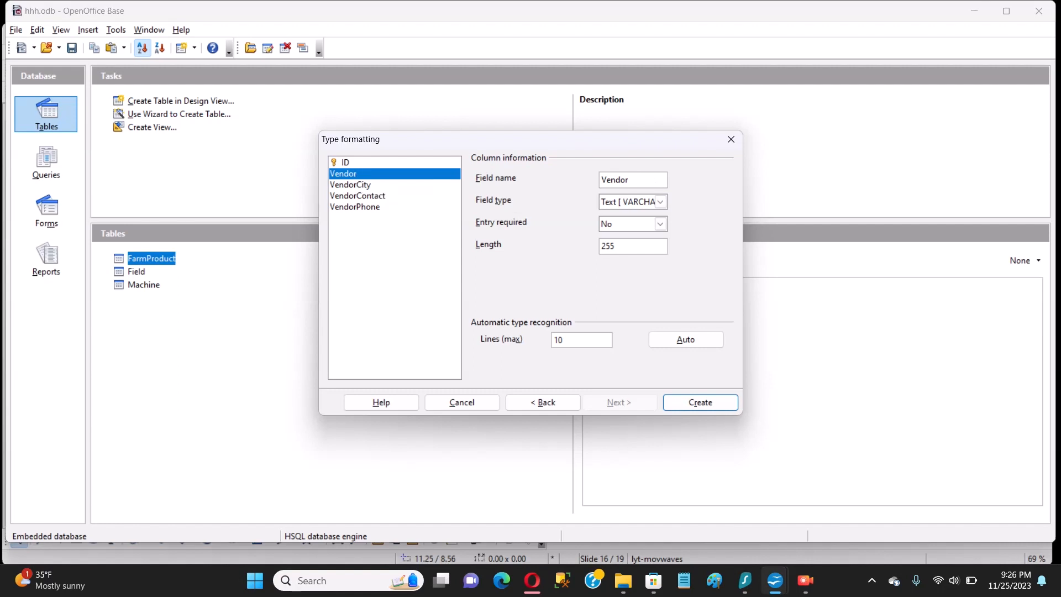
{"action": "left_click", "coordinate": [350, 186]}
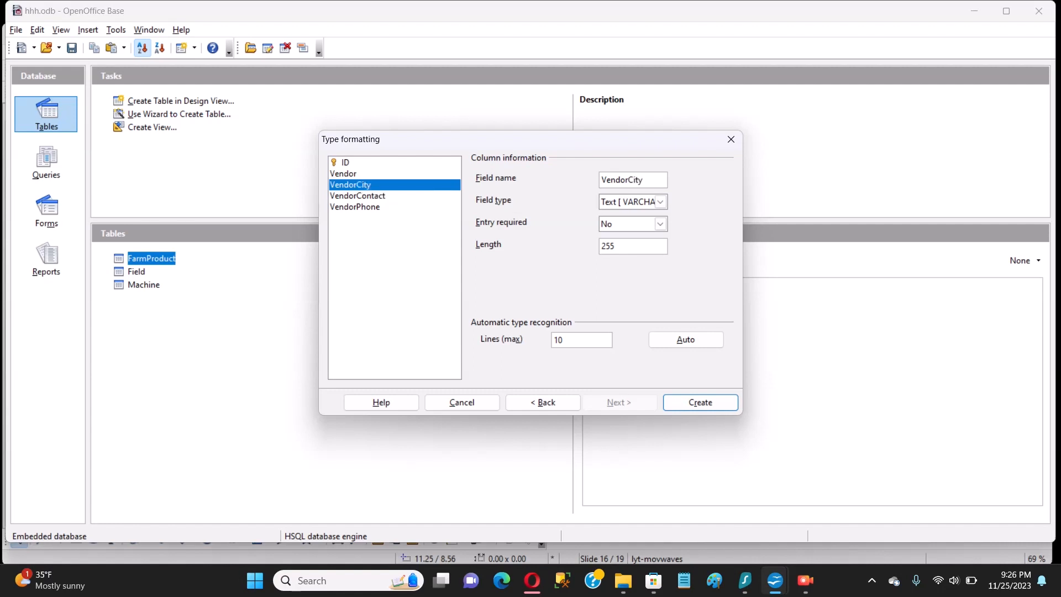
{"action": "left_click", "coordinate": [358, 196]}
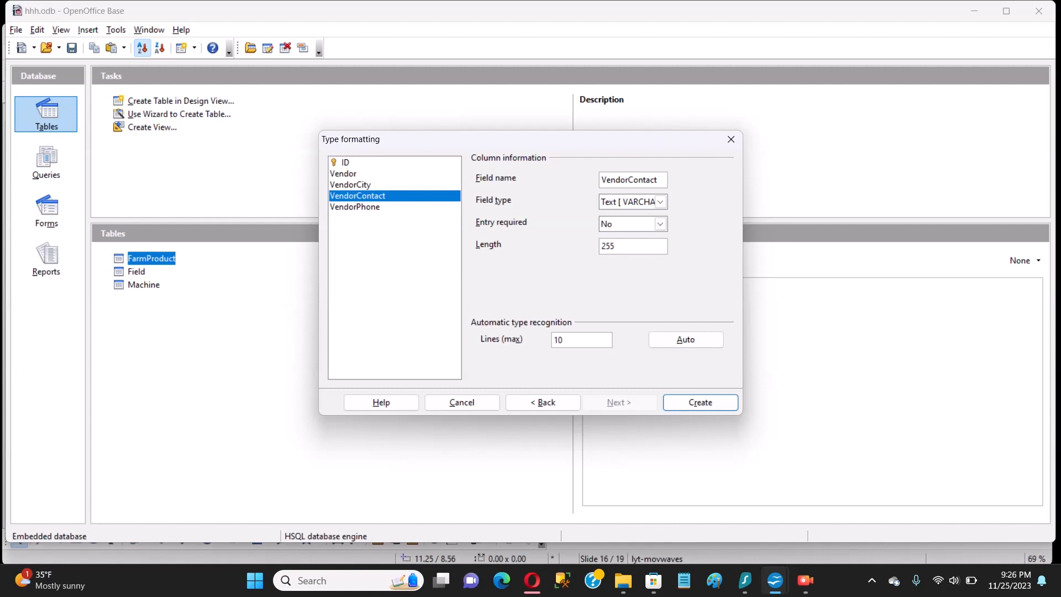
{"action": "left_click", "coordinate": [355, 207]}
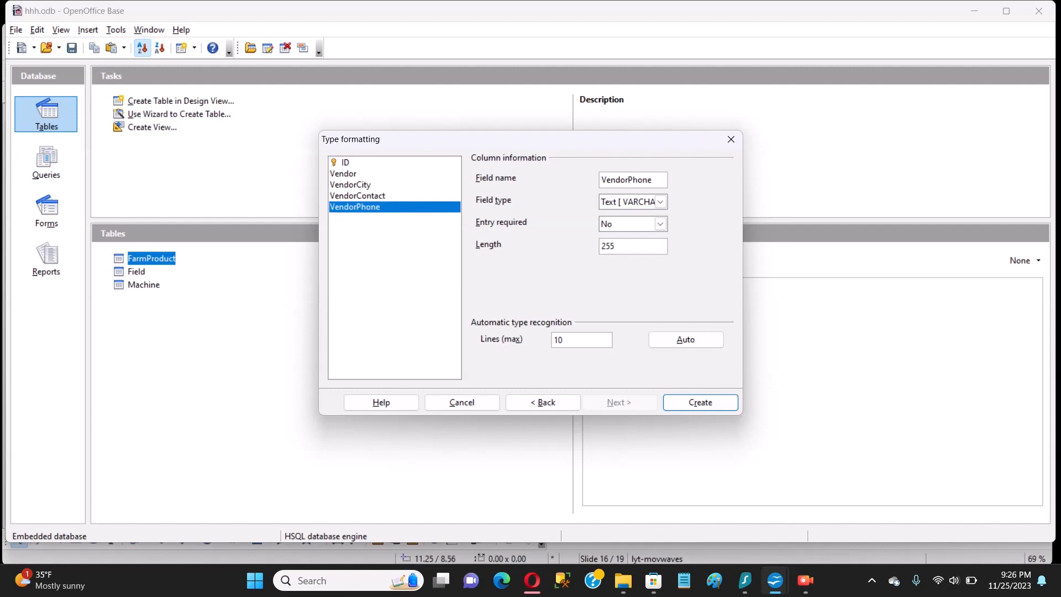
{"action": "left_click", "coordinate": [344, 174]}
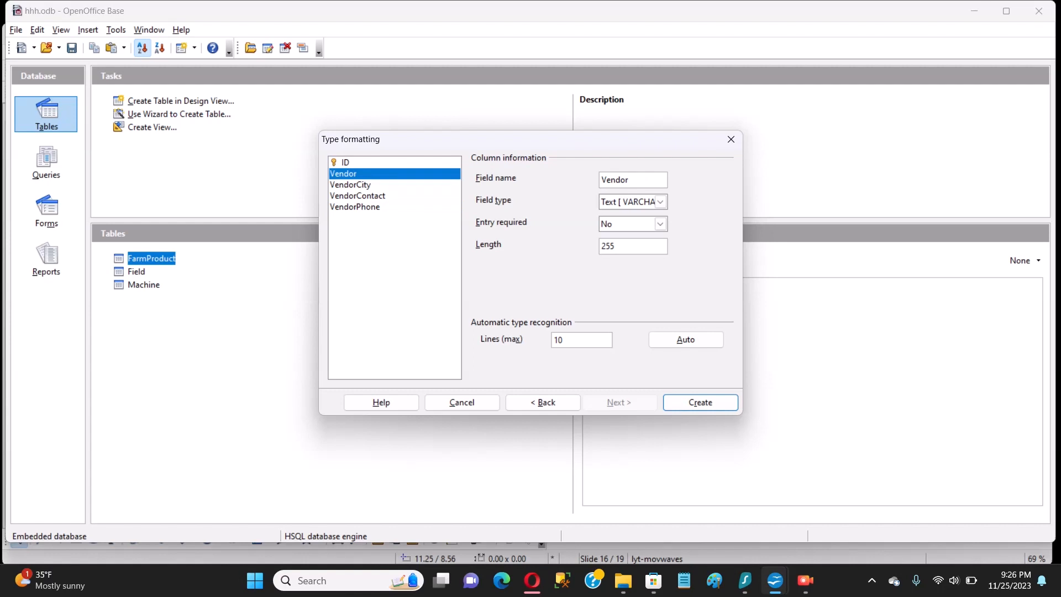
{"action": "left_click", "coordinate": [345, 162]}
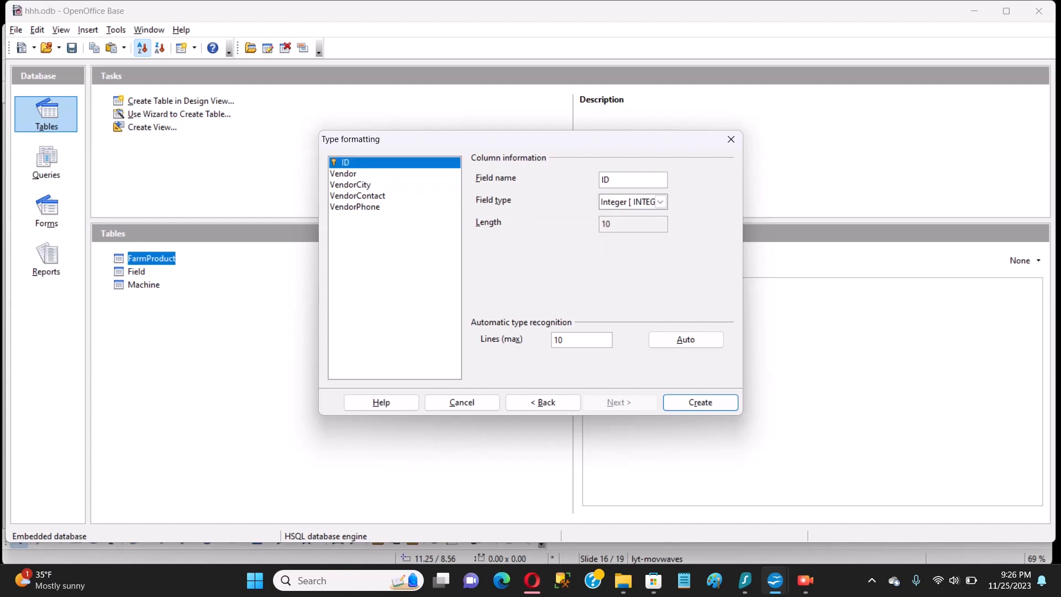
{"action": "left_click", "coordinate": [344, 174]}
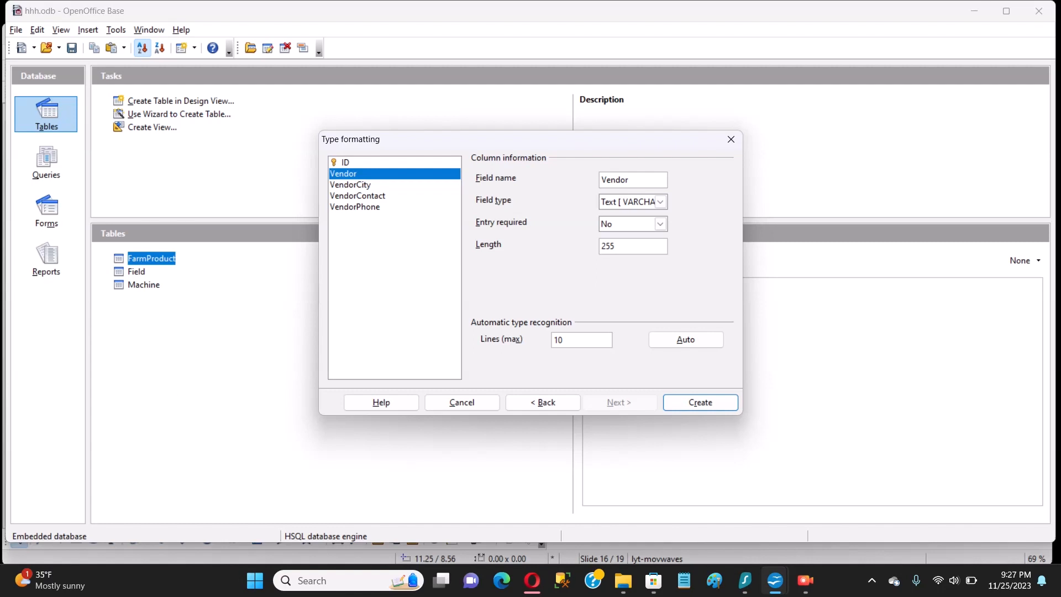
Set the Vendor field's Entry required to Yes and create the Vendors table
{"action": "left_click", "coordinate": [660, 224]}
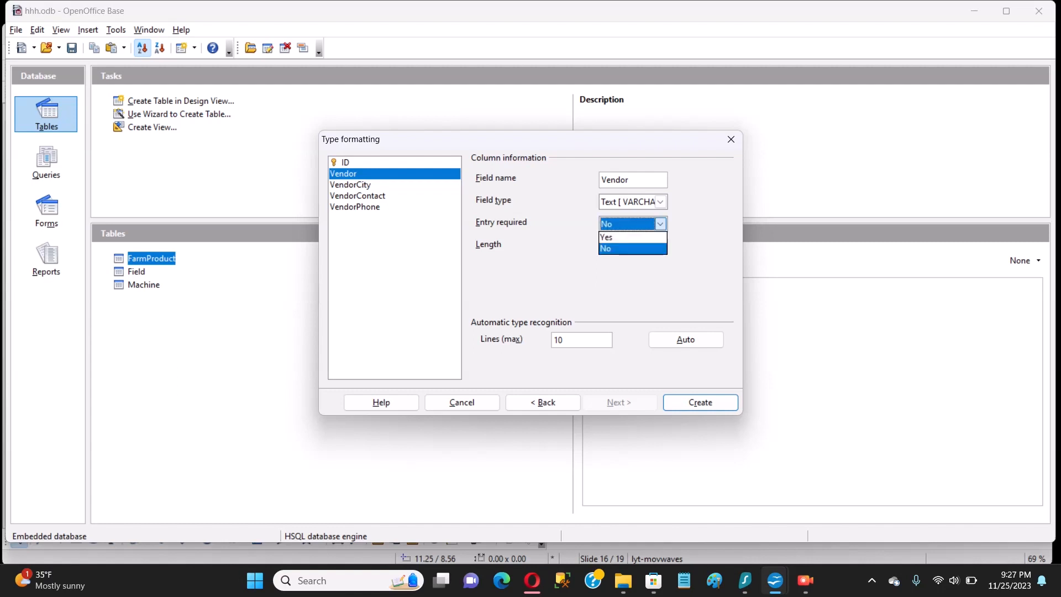
{"action": "left_click", "coordinate": [624, 247]}
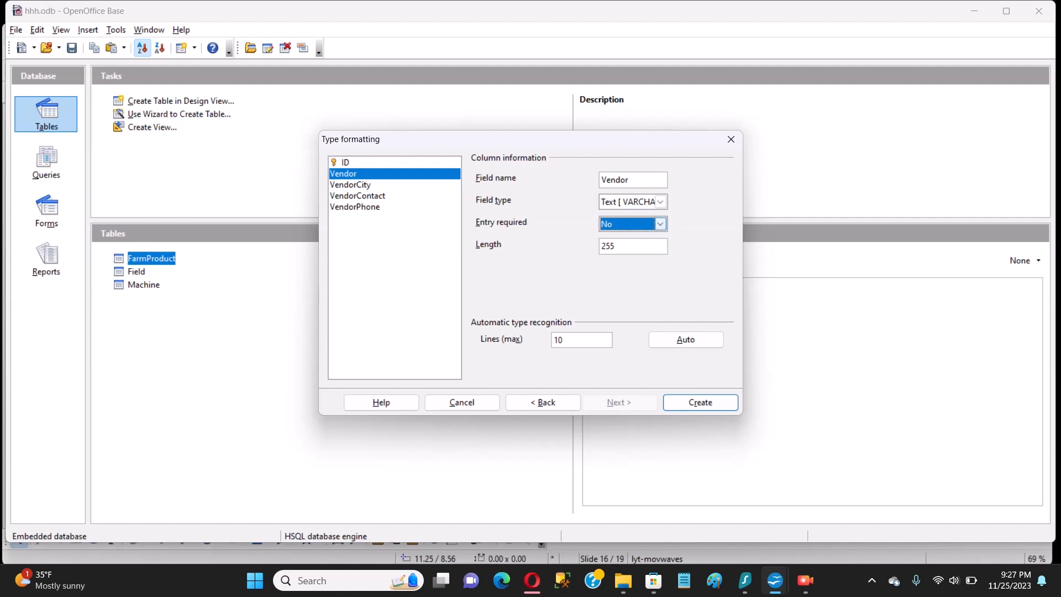
{"action": "left_click", "coordinate": [661, 224]}
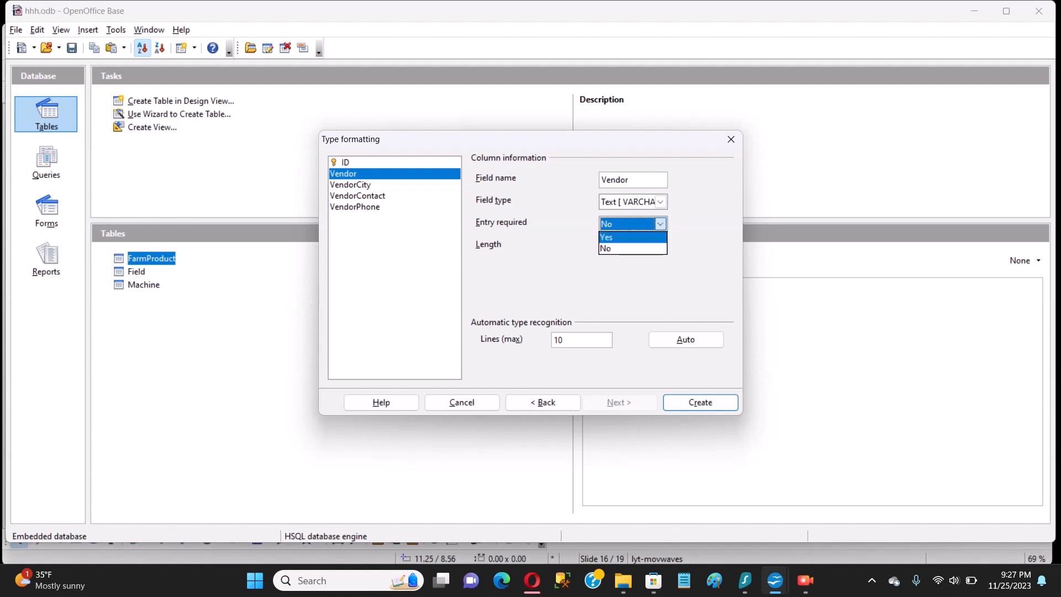
{"action": "left_click", "coordinate": [624, 237]}
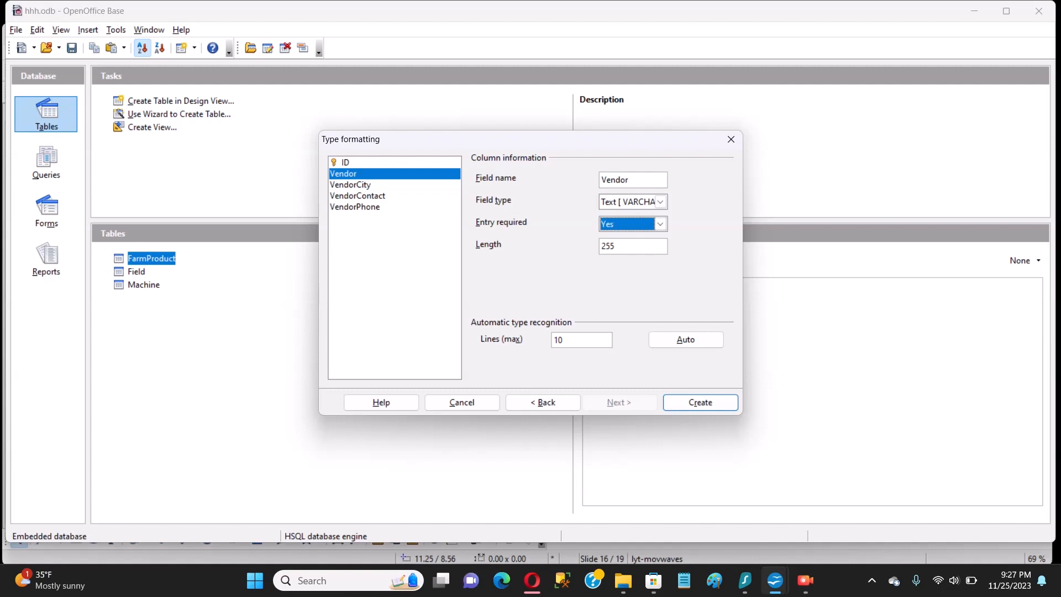
{"action": "left_click", "coordinate": [660, 224]}
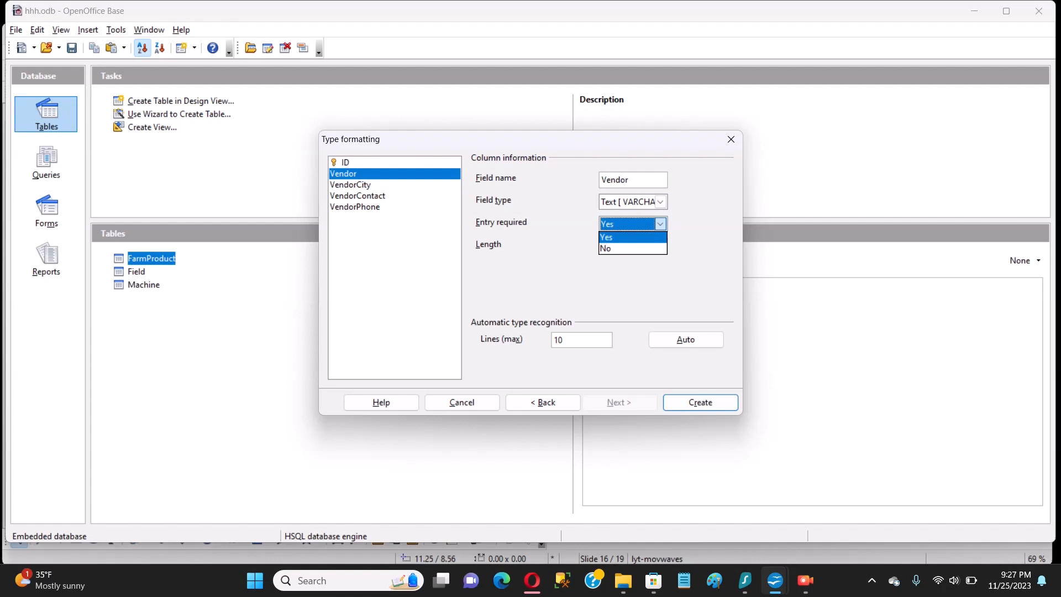
{"action": "left_click", "coordinate": [632, 248]}
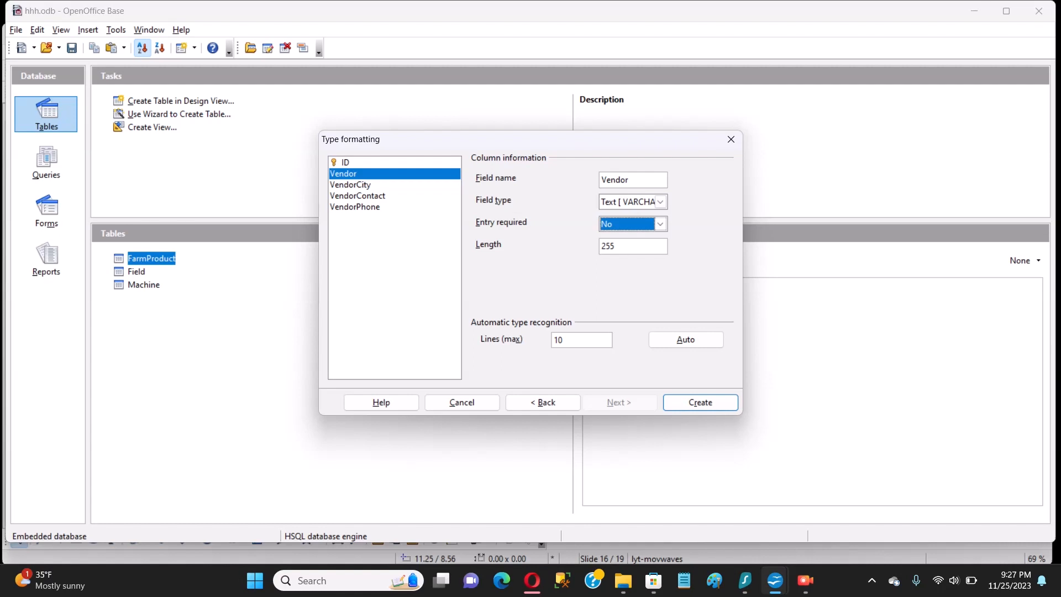
{"action": "left_click", "coordinate": [345, 162]}
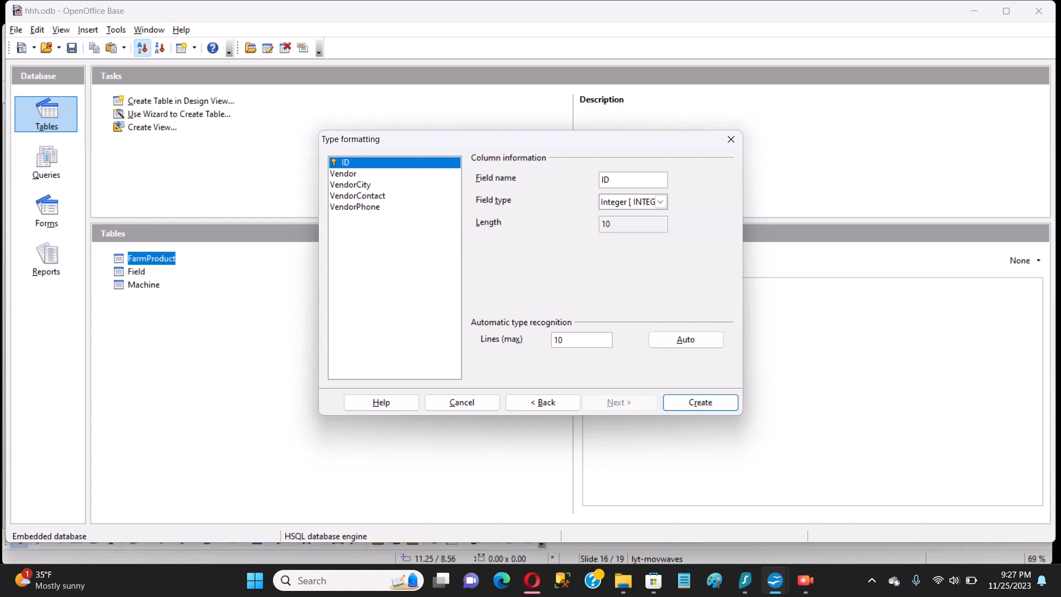
{"action": "left_click", "coordinate": [343, 173]}
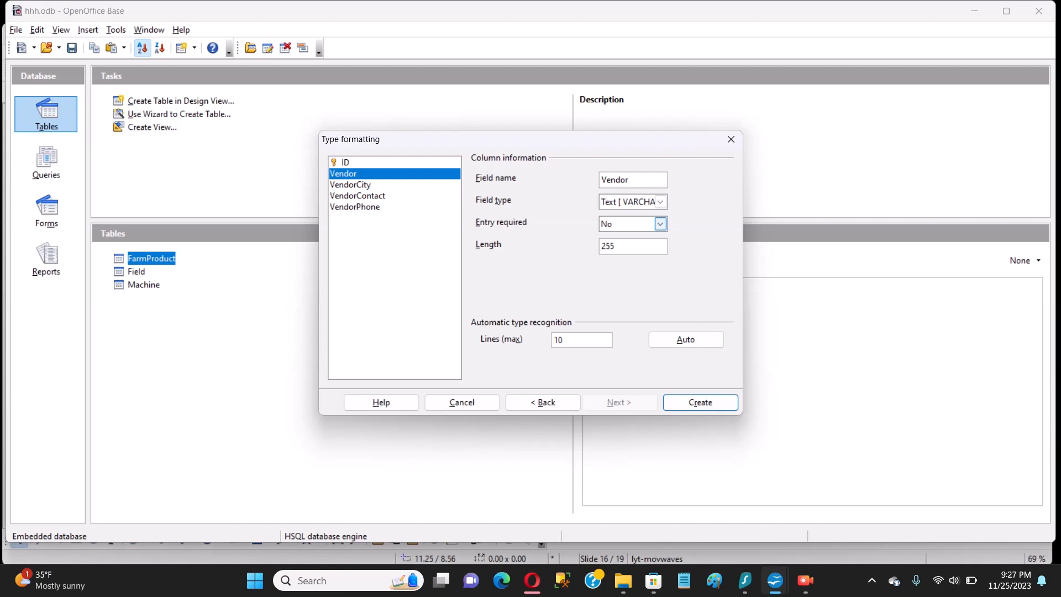
{"action": "left_click", "coordinate": [660, 224]}
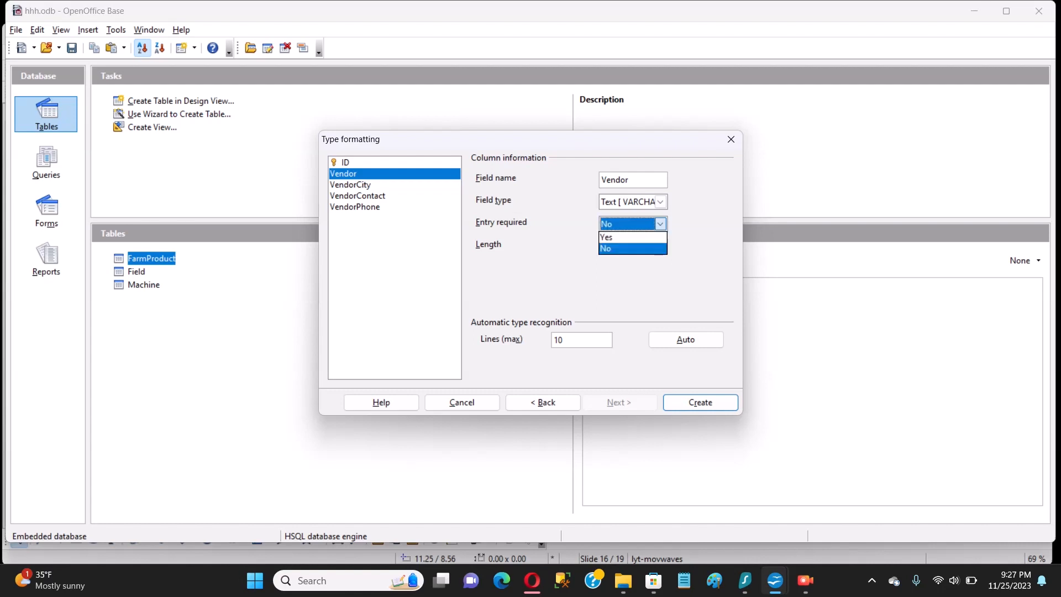
{"action": "key", "text": "Up"}
{"action": "key", "text": "Return"}
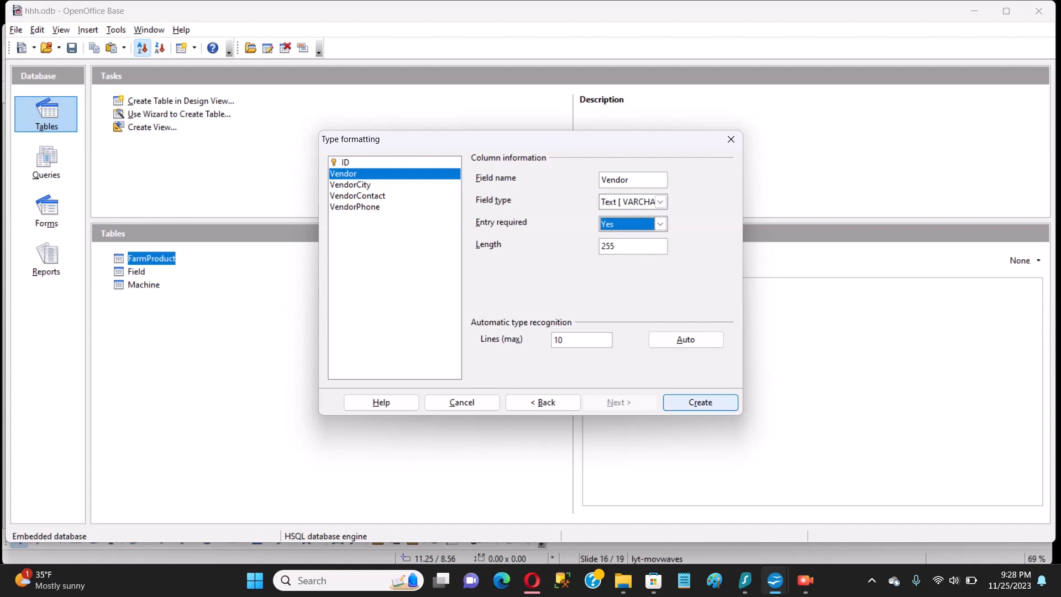
{"action": "left_click", "coordinate": [700, 402]}
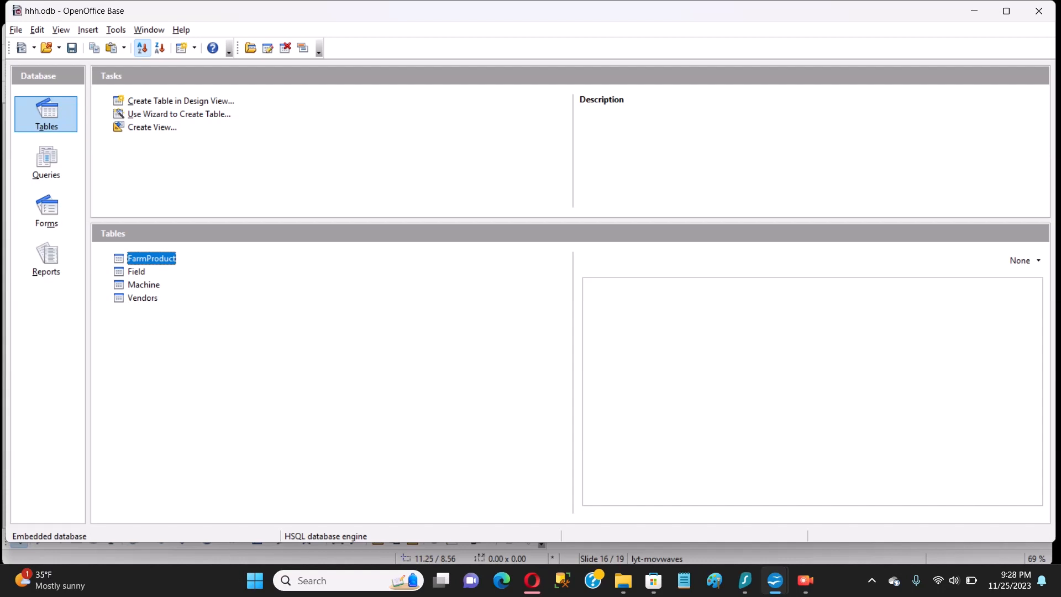
Open the Vendors table in data view, showing the vendors with IDs 1–3
{"action": "left_click", "coordinate": [143, 298]}
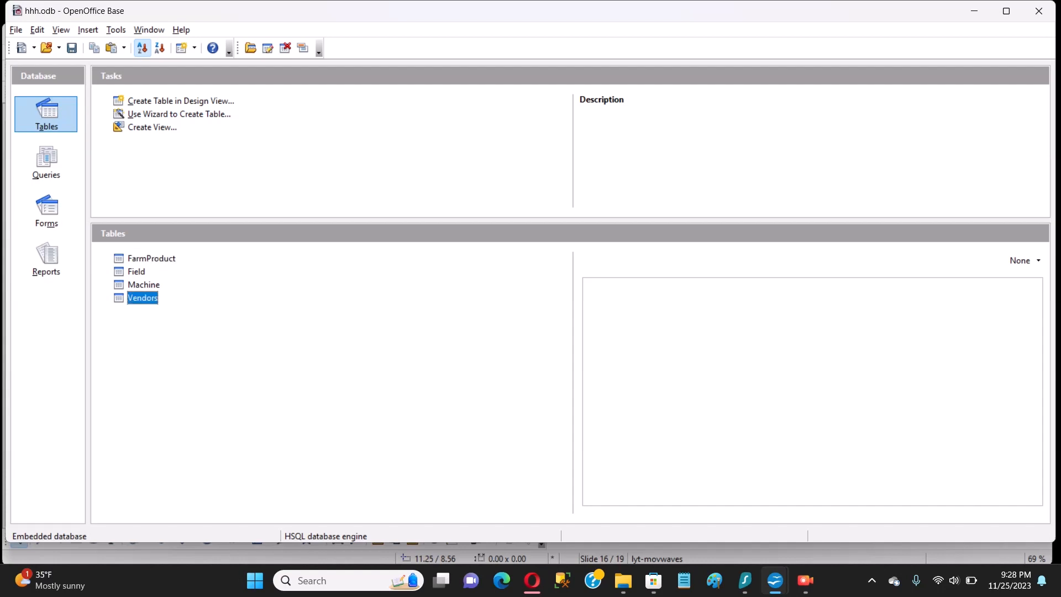
{"action": "left_click", "coordinate": [144, 284]}
{"action": "left_click", "coordinate": [143, 298]}
{"action": "double_click", "coordinate": [143, 298]}
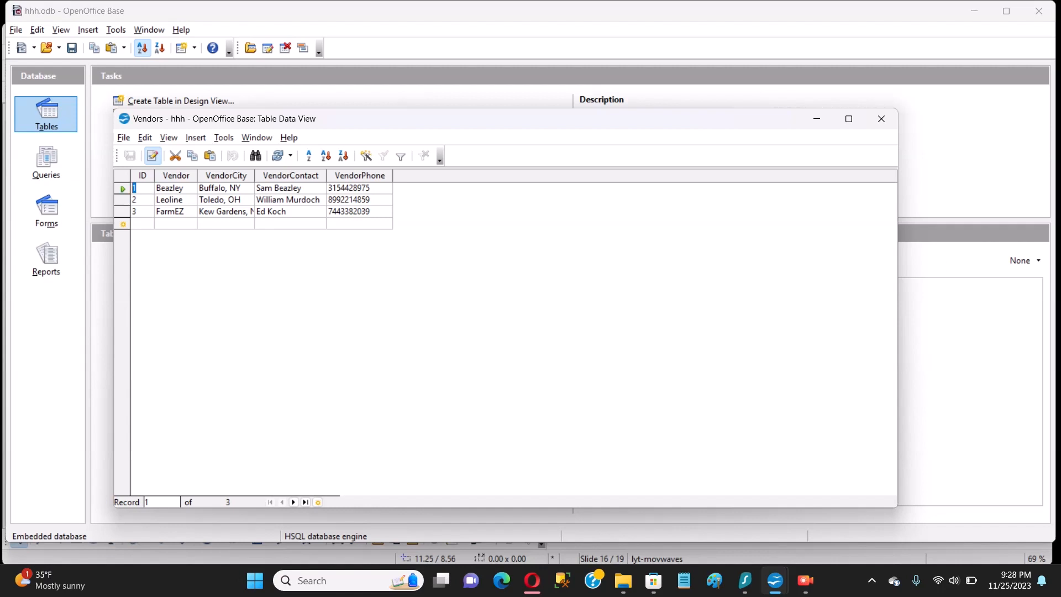
{"action": "left_click", "coordinate": [175, 223]}
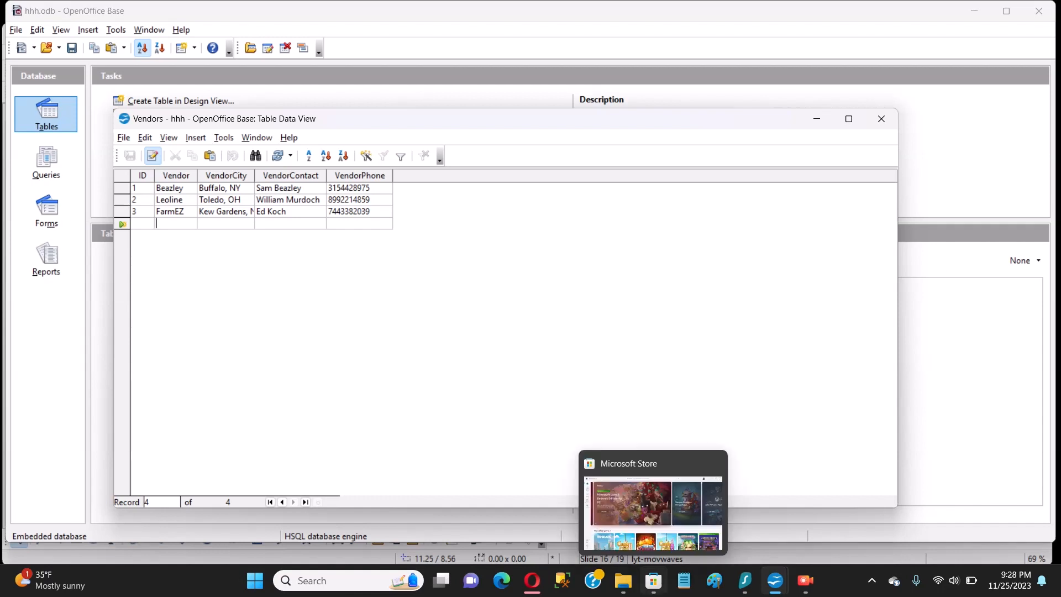
{"action": "left_click", "coordinate": [806, 580]}
{"action": "left_click", "coordinate": [555, 208]}
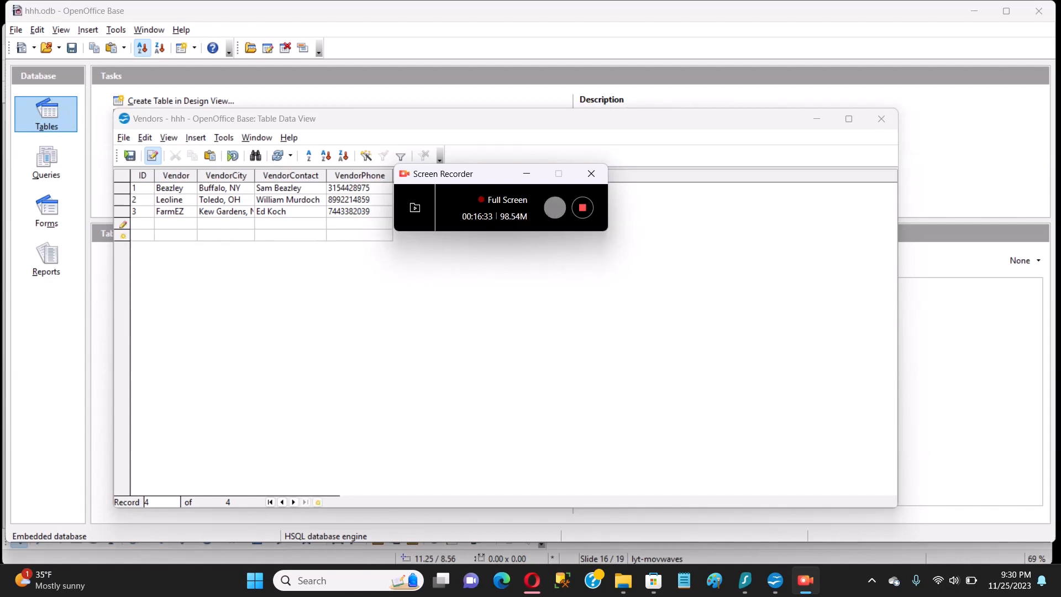
{"action": "left_click", "coordinate": [527, 174]}
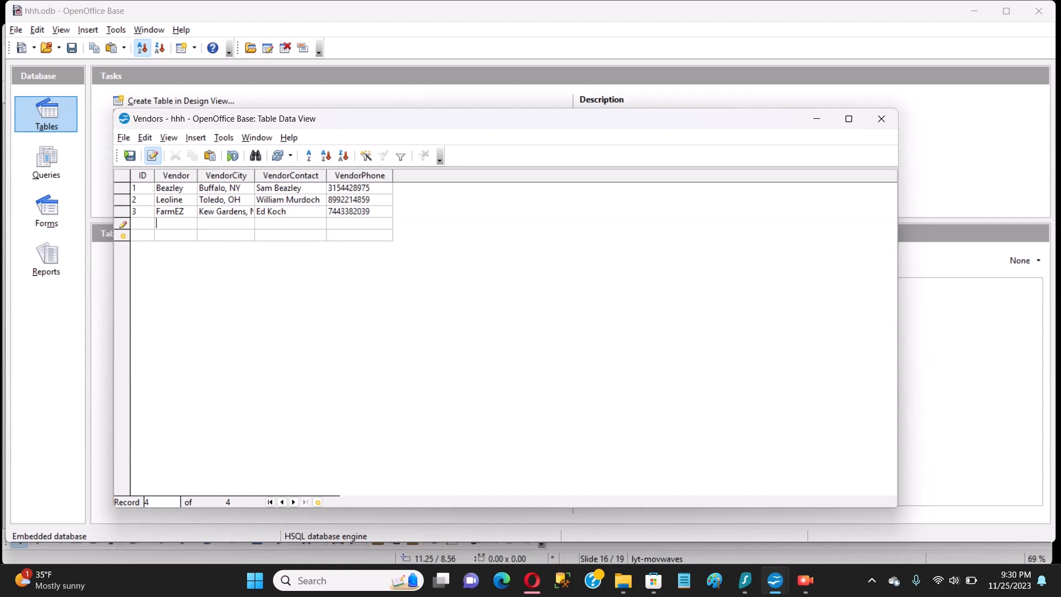
Enter vendor HillCo from Jordan, IA with its contact name and phone number
{"action": "type", "text": "HillCo"}
{"action": "key", "text": "Tab"}
{"action": "type", "text": "Jordan, IA"}
{"action": "key", "text": "Tab"}
{"action": "type", "text": "T. Wynee"}
{"action": "key", "text": "BackSpace"}
{"action": "type", "text": "tte"}
{"action": "key", "text": "Tab"}
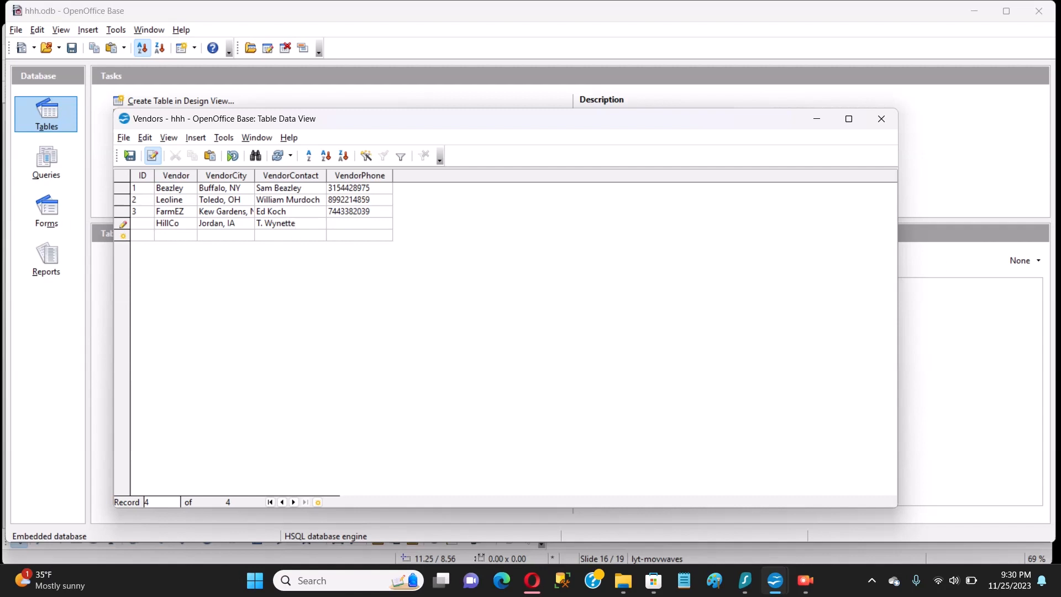
{"action": "key", "text": "Tab"}
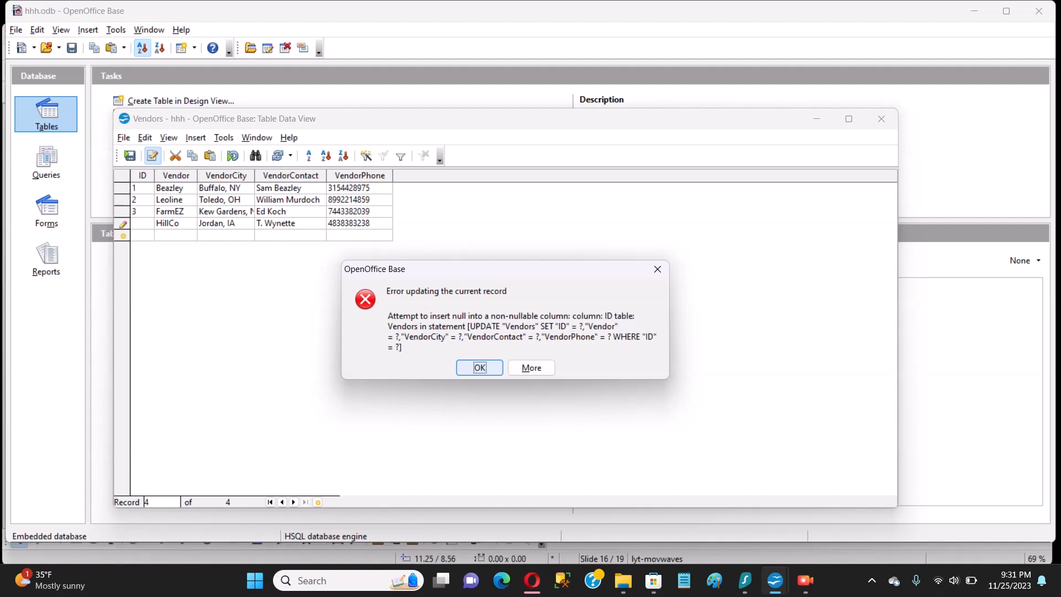
Dismiss the empty-ID error, give HillCo ID 4 and commit the row
{"action": "left_click", "coordinate": [479, 368]}
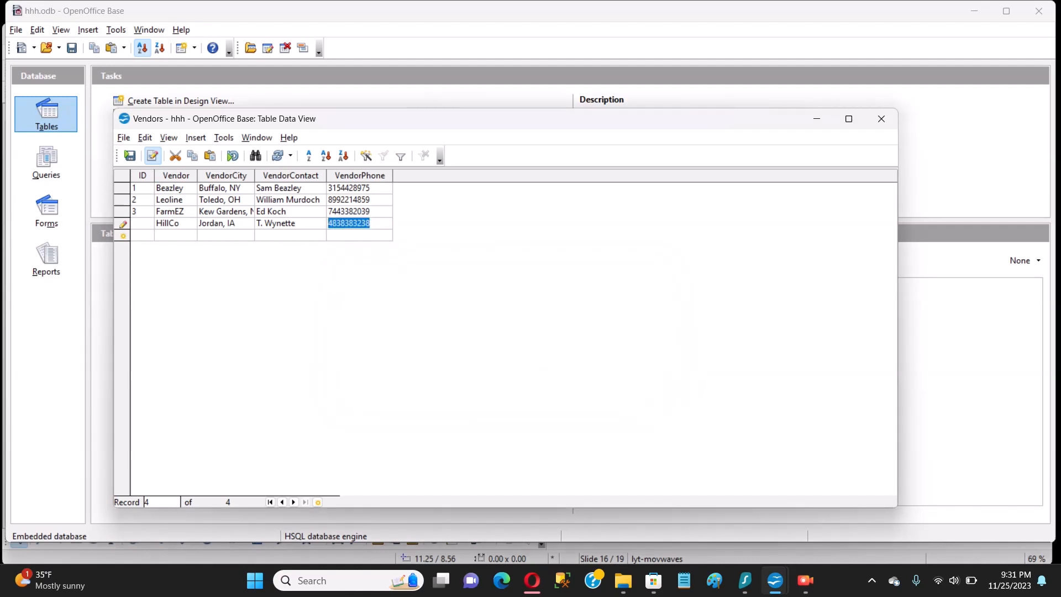
{"action": "left_click", "coordinate": [141, 224]}
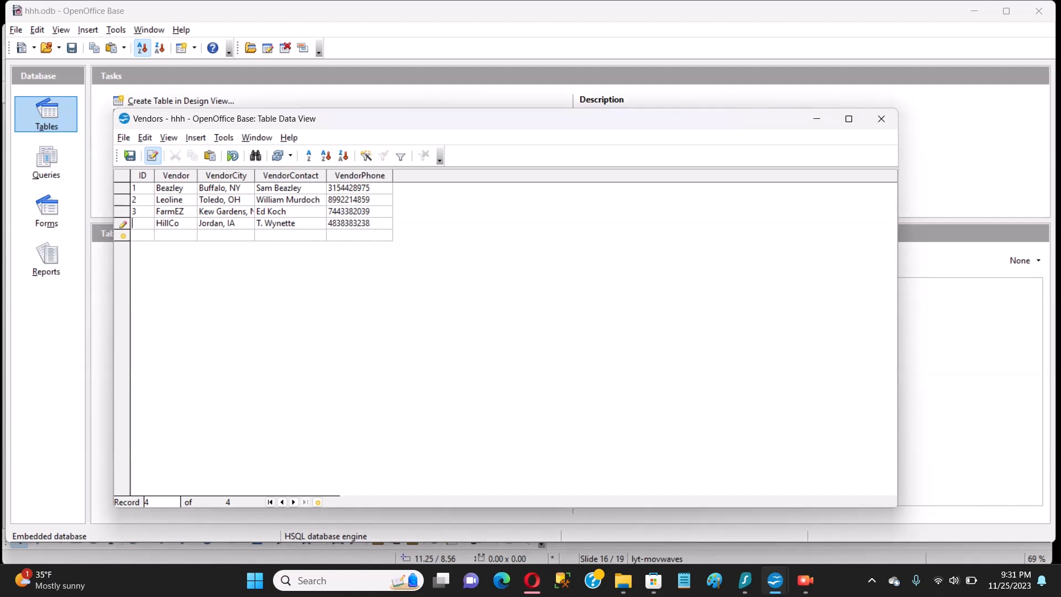
{"action": "type", "text": "4"}
{"action": "left_click", "coordinate": [357, 223]}
{"action": "key", "text": "Return"}
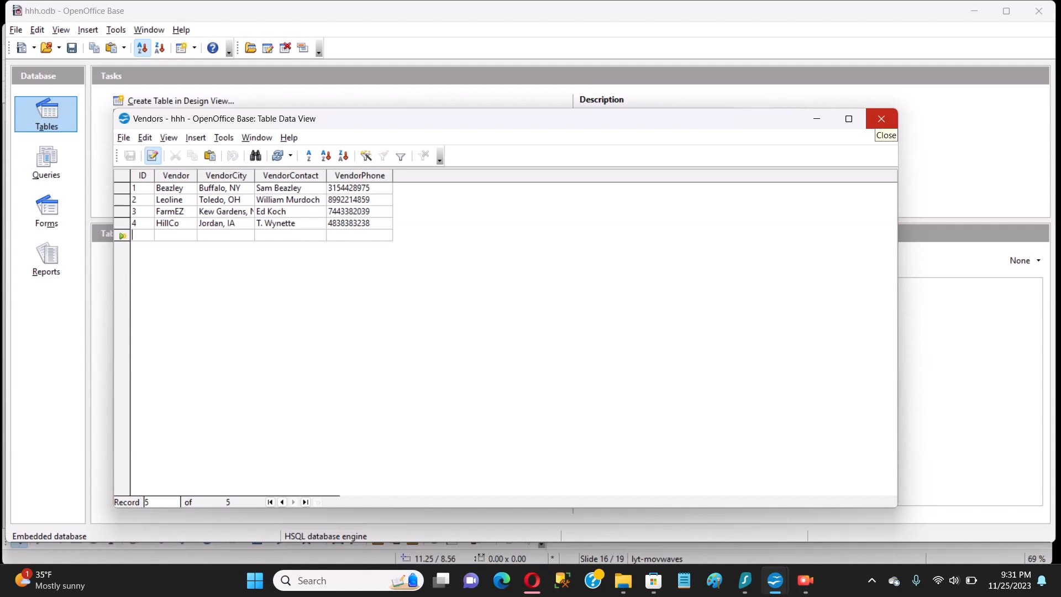
Open the Vendors table design and set the ID field's AutoValue to Yes
{"action": "left_click", "coordinate": [882, 119]}
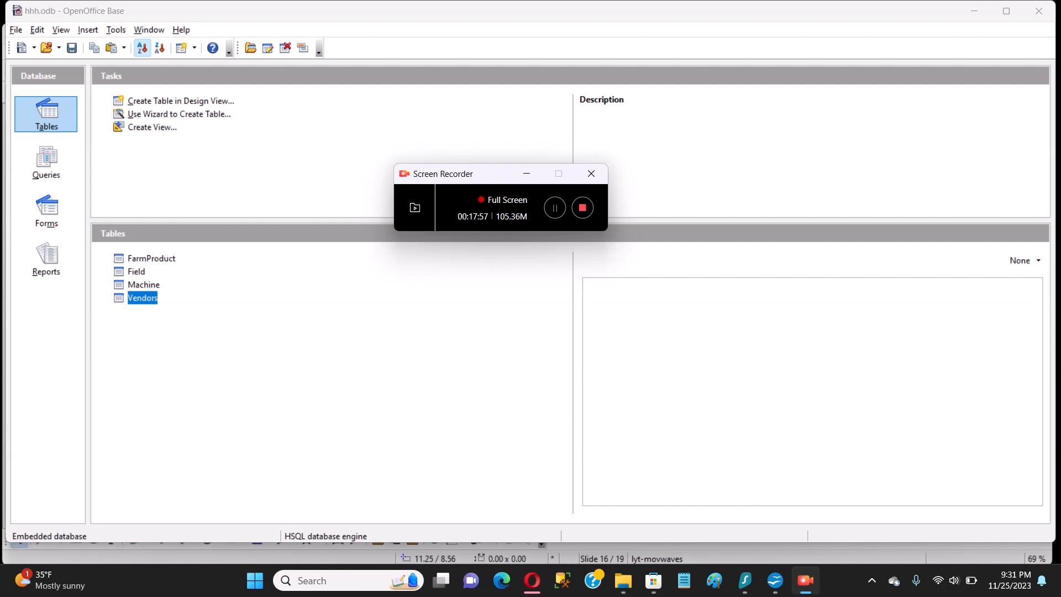
{"action": "right_click", "coordinate": [144, 298]}
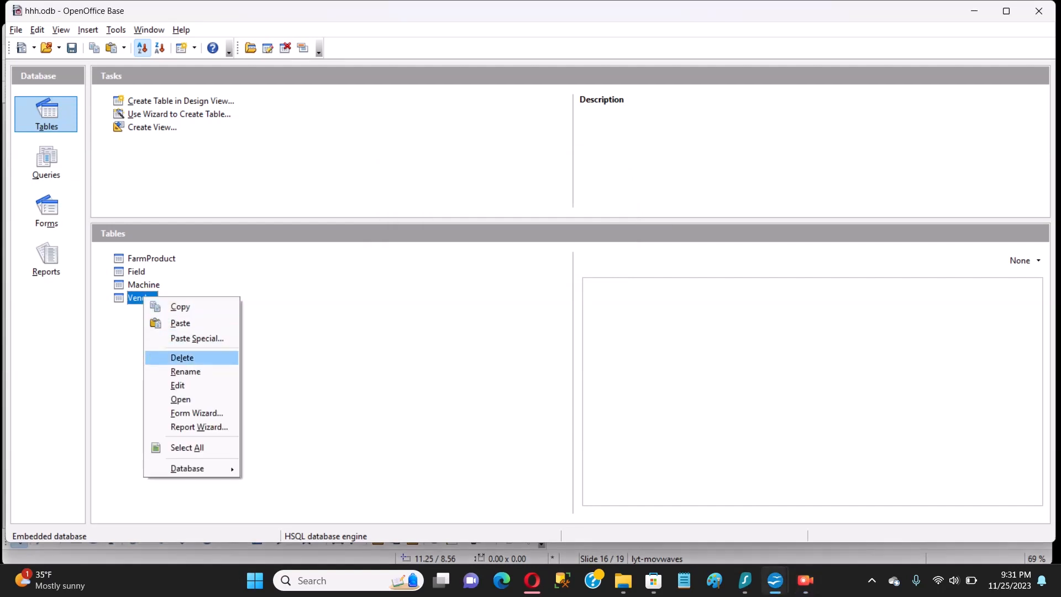
{"action": "key", "text": "Return"}
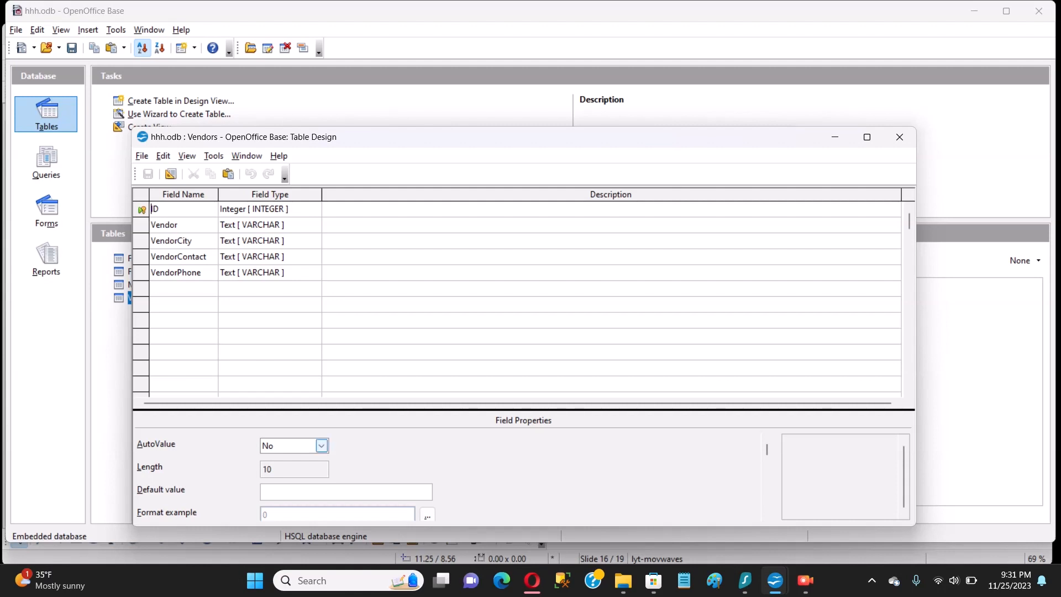
{"action": "left_click", "coordinate": [321, 446]}
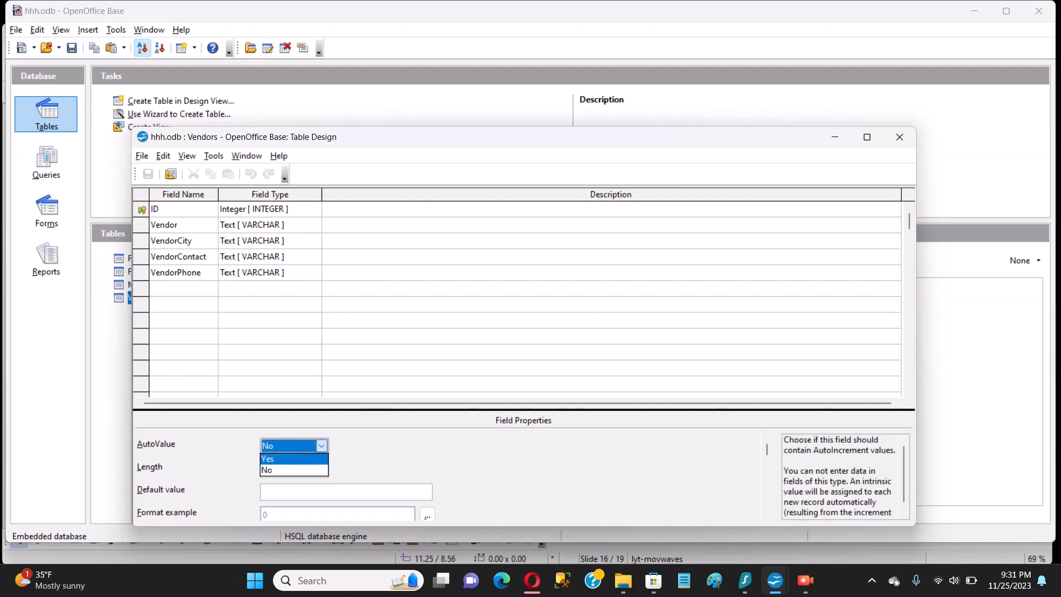
{"action": "left_click", "coordinate": [321, 445]}
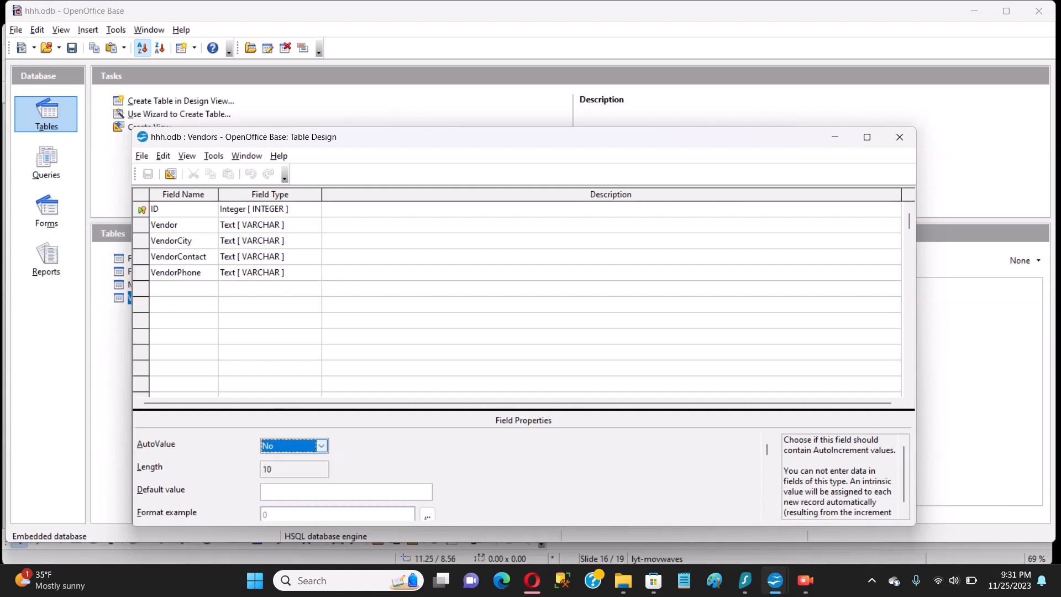
{"action": "left_click", "coordinate": [326, 209]}
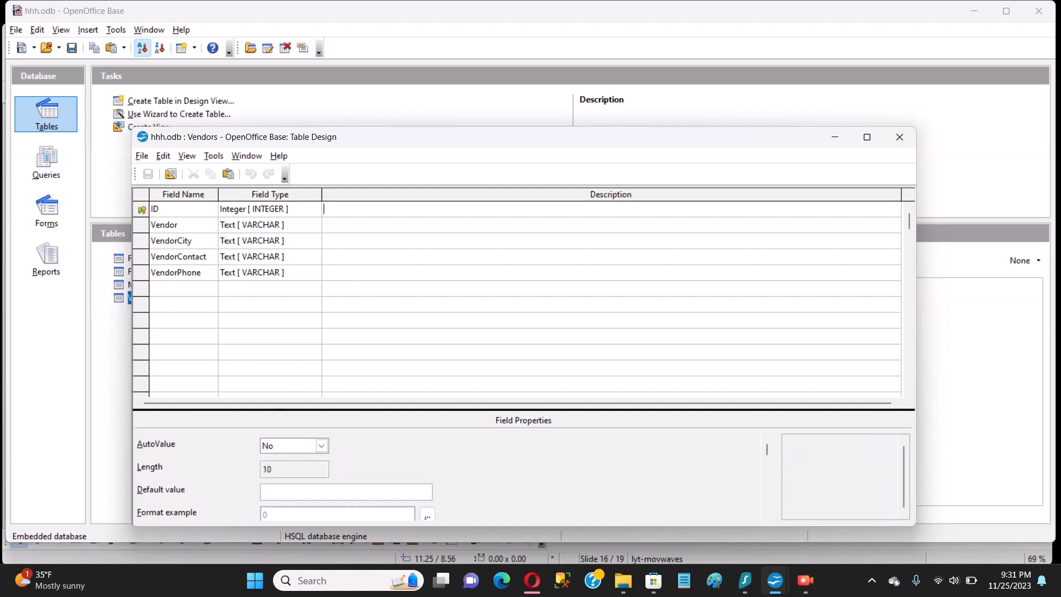
{"action": "left_click", "coordinate": [141, 209]}
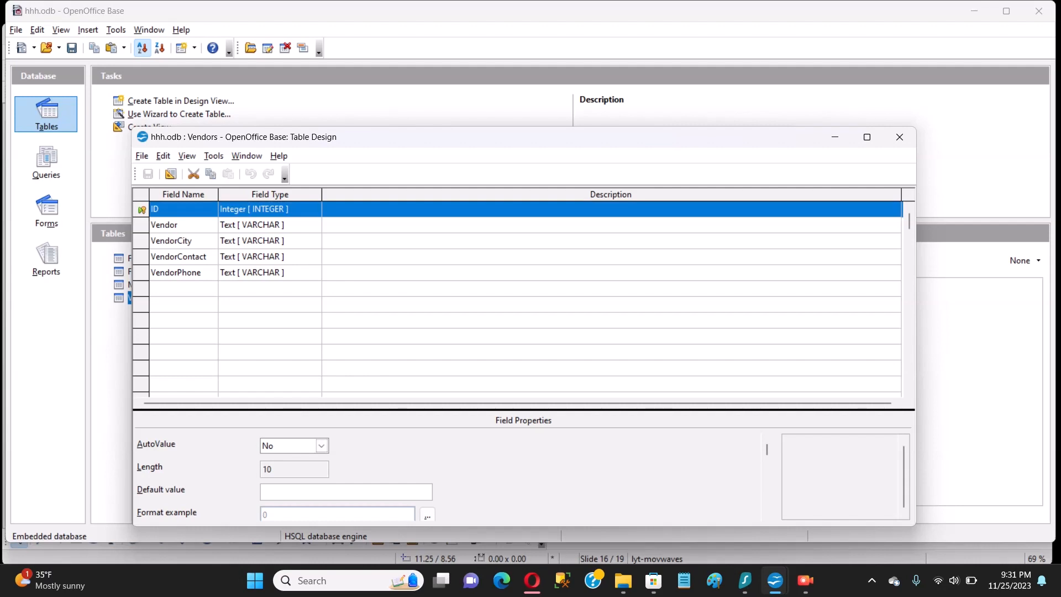
{"action": "left_click", "coordinate": [321, 446]}
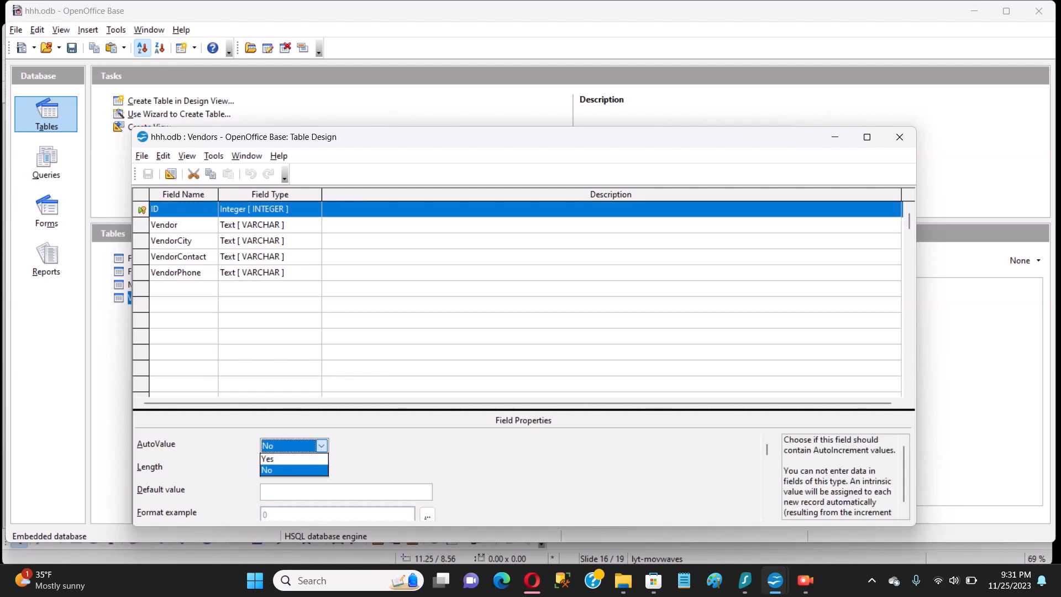
{"action": "left_click", "coordinate": [293, 459]}
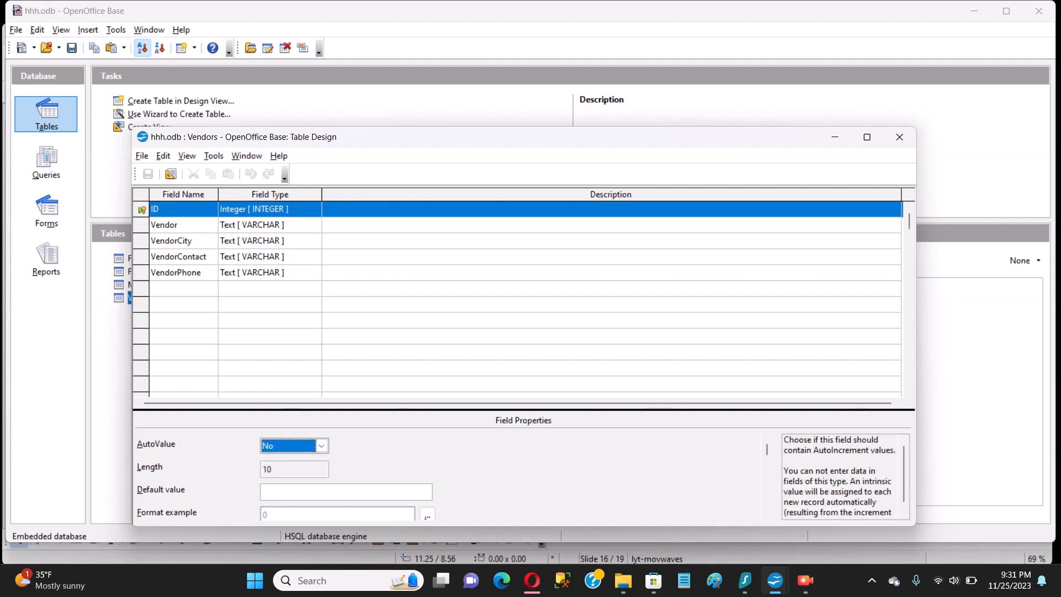
{"action": "left_click", "coordinate": [321, 445]}
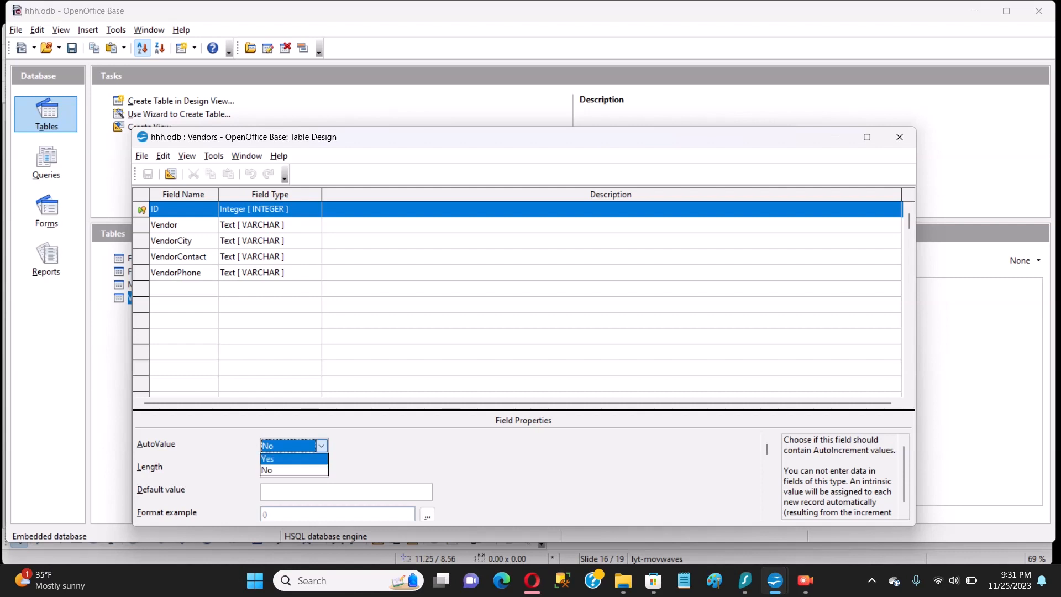
{"action": "left_click", "coordinate": [293, 459]}
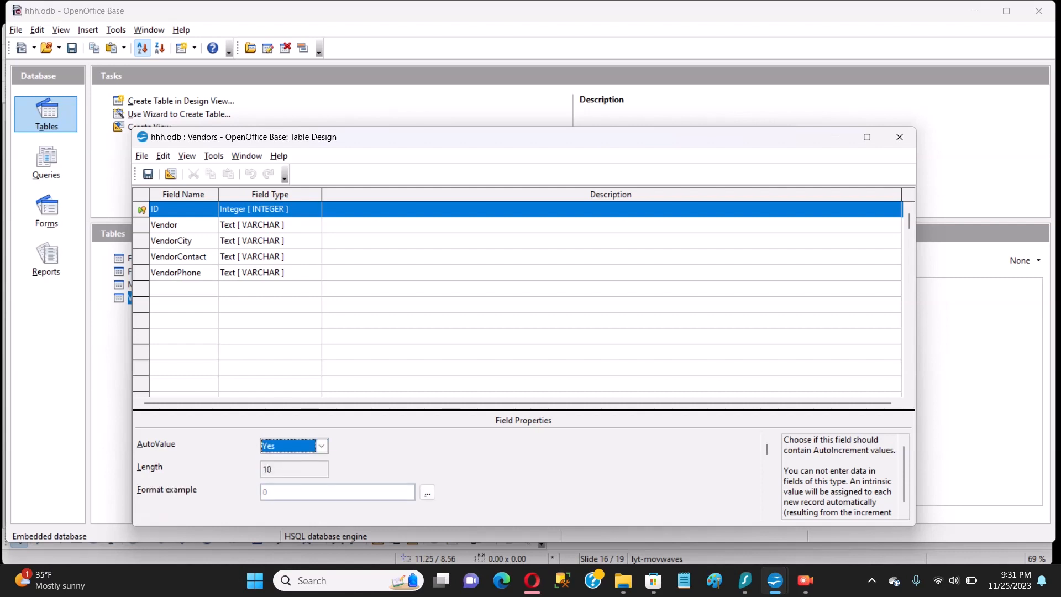
Save the Vendors table design and close it, confirming the changes
{"action": "left_click", "coordinate": [147, 174]}
{"action": "left_click", "coordinate": [900, 137]}
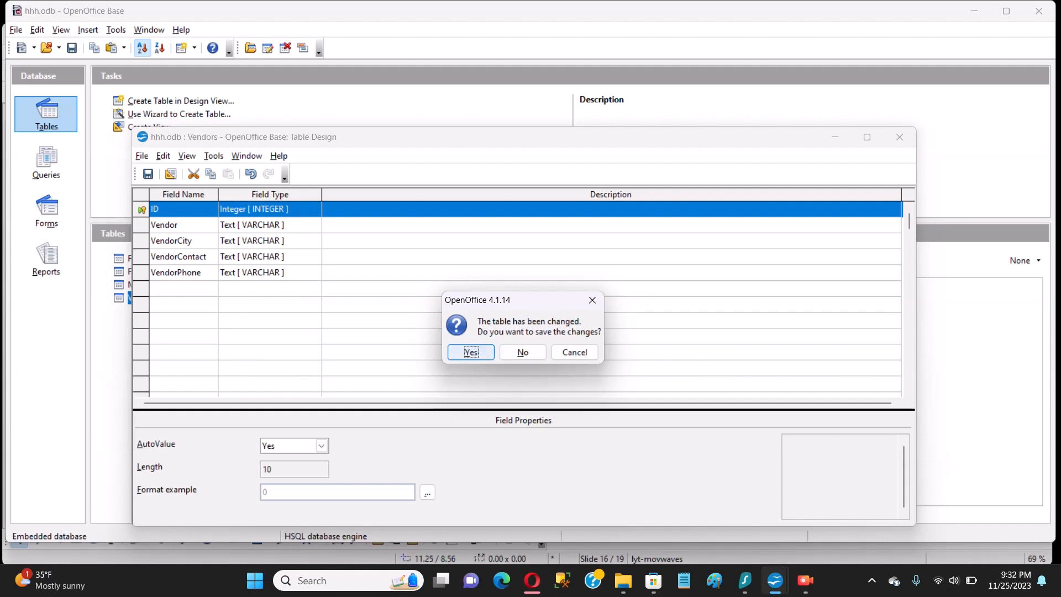
{"action": "left_click", "coordinate": [470, 352]}
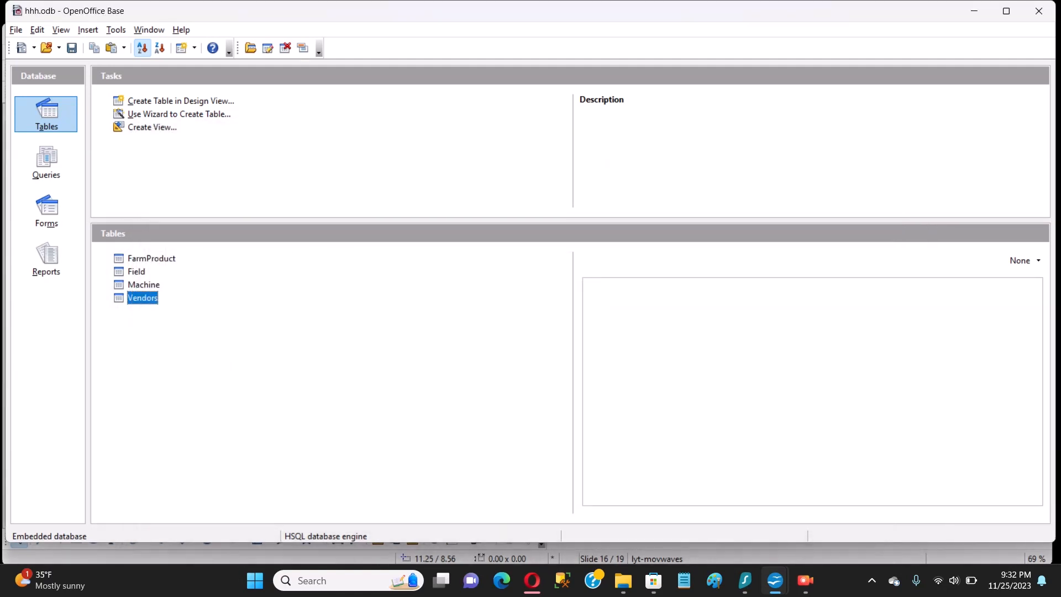
Add vendor Yazoo from Samtown, TX with its contact and phone, auto-assigned ID 5
{"action": "double_click", "coordinate": [142, 298]}
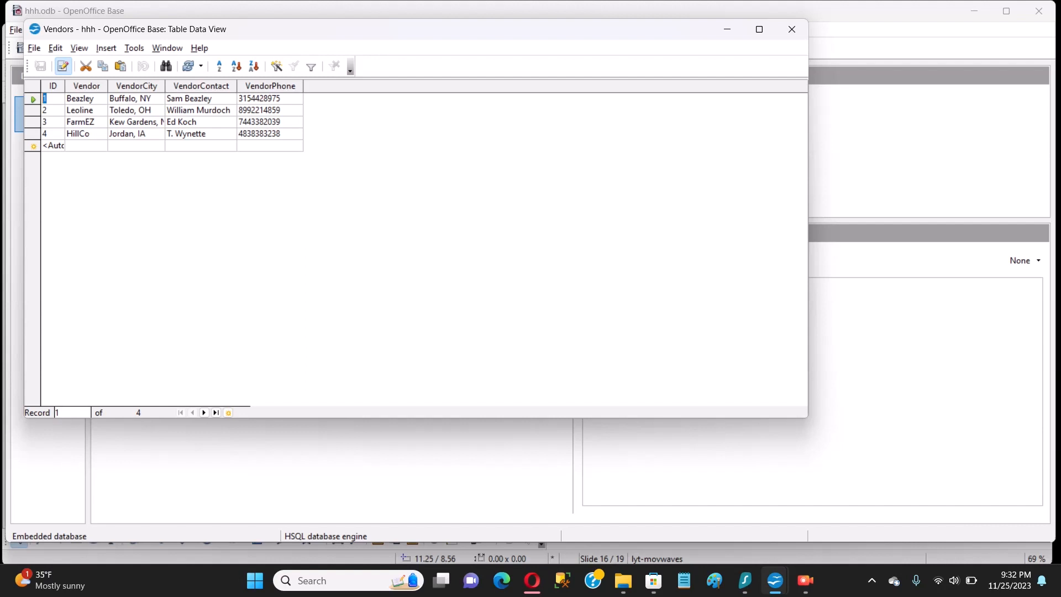
{"action": "left_click_drag", "start_coordinate": [65, 85], "coordinate": [90, 86]}
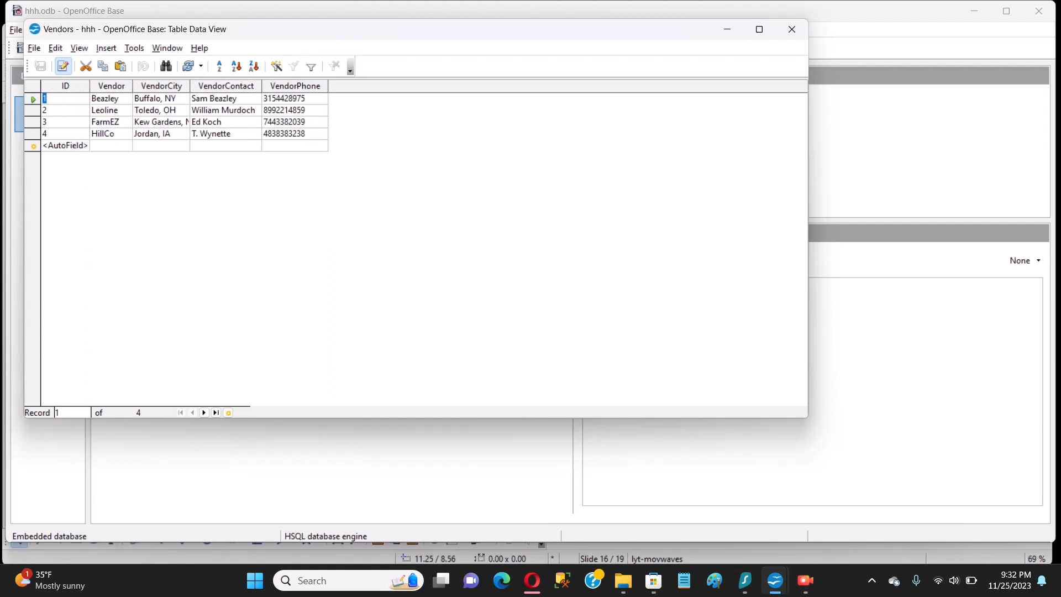
{"action": "left_click", "coordinate": [110, 146]}
{"action": "type", "text": "Yazoo"}
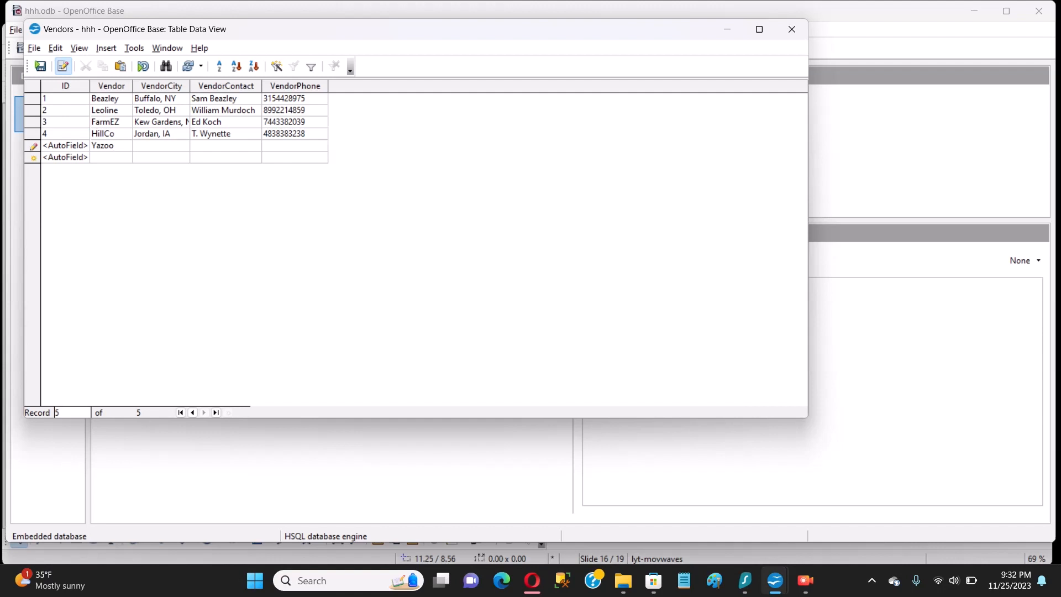
{"action": "type", "text": "Samtown, TX"}
{"action": "key", "text": "Tab"}
{"action": "type", "text": "J. Boole"}
{"action": "key", "text": "Tab"}
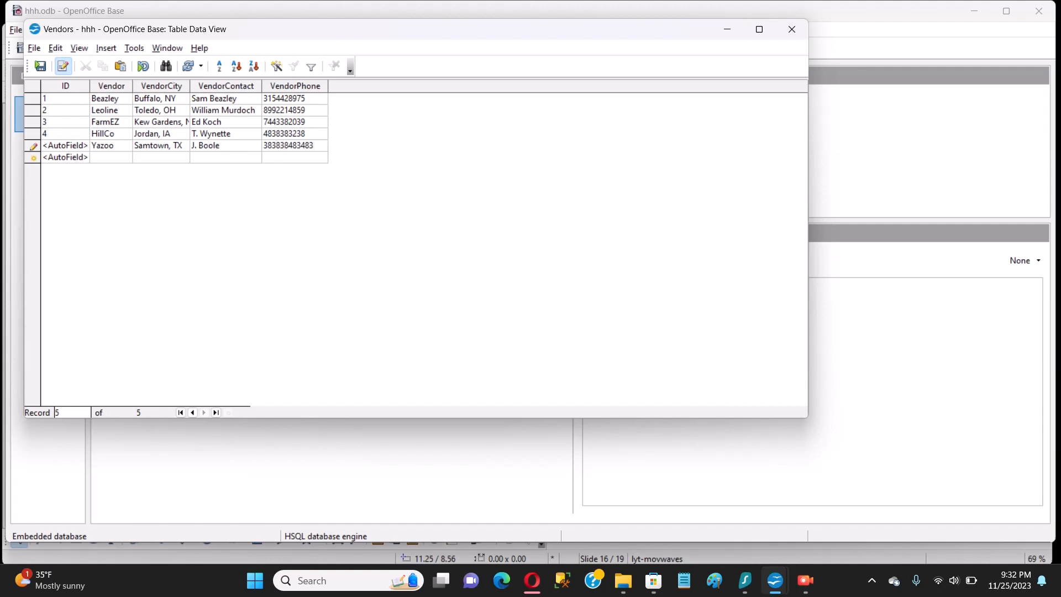
{"action": "key", "text": "Tab"}
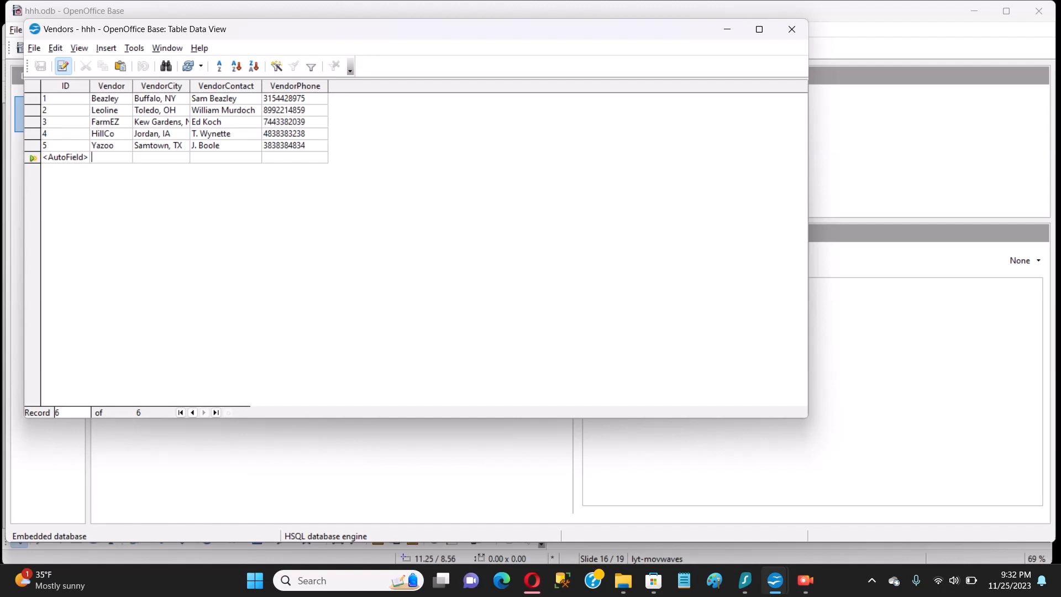
Add Seven Fields from Yazoo City, NJ with contact and phone as record 6, then return to Impress
{"action": "type", "text": "Se"}
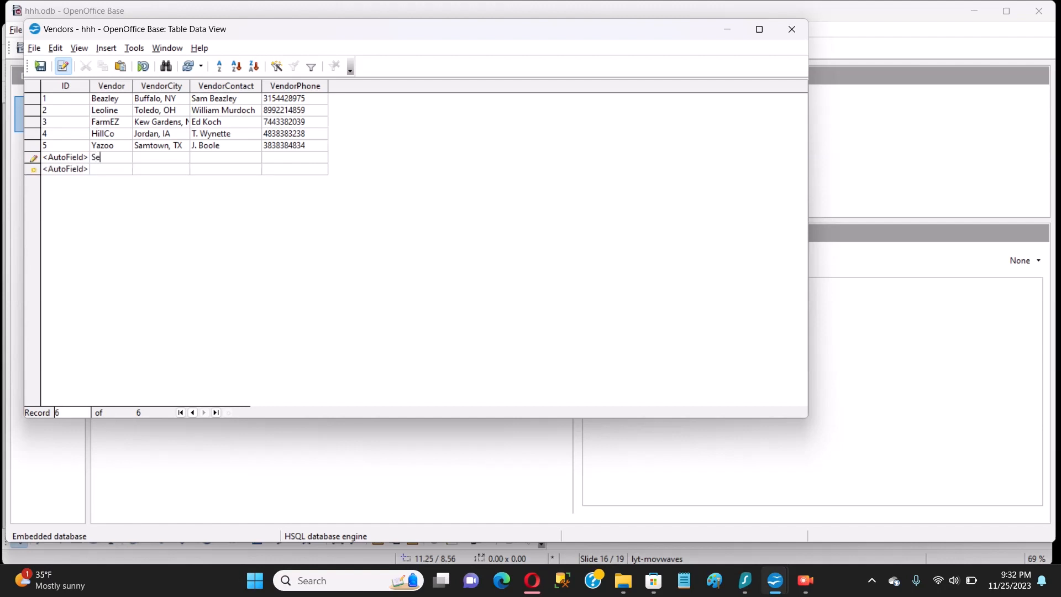
{"action": "type", "text": "ven Fields"}
{"action": "key", "text": "BackSpace"}
{"action": "type", "text": "Yazoo City"}
{"action": "type", "text": ", NJ"}
{"action": "type", "text": "N"}
{"action": "type", "text": ". Noon"}
{"action": "type", "text": "e"}
{"action": "key", "text": "Tab"}
{"action": "type", "text": "3939393939"}
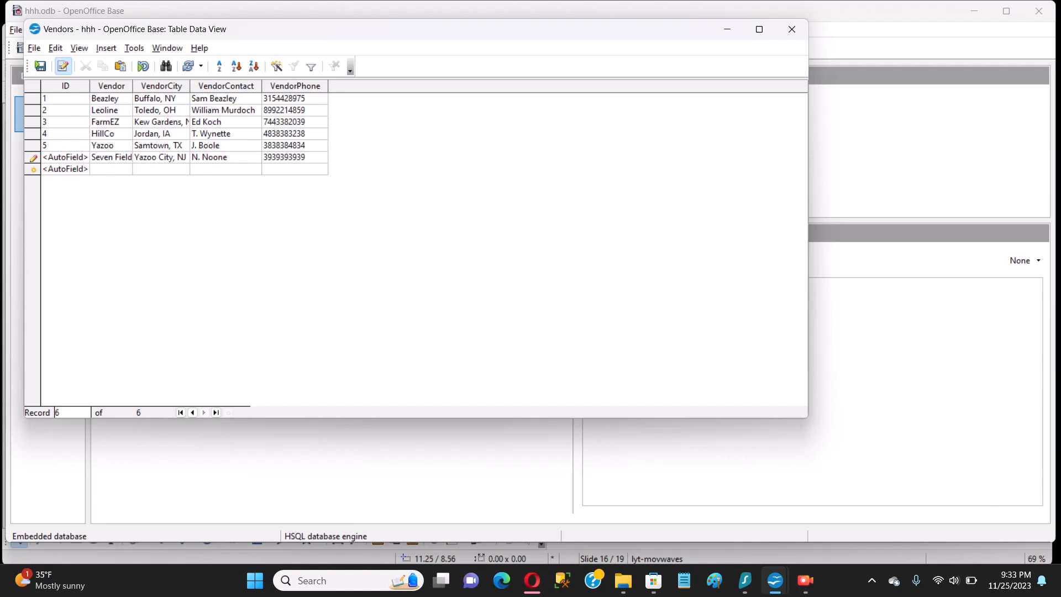
{"action": "key", "text": "Tab"}
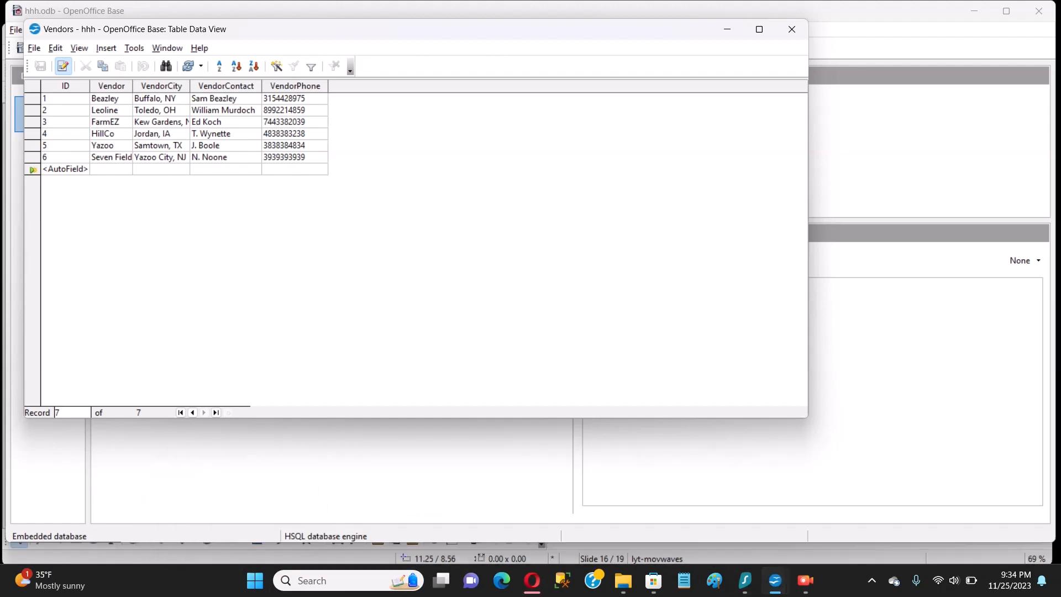
{"action": "mouse_move", "coordinate": [775, 580]}
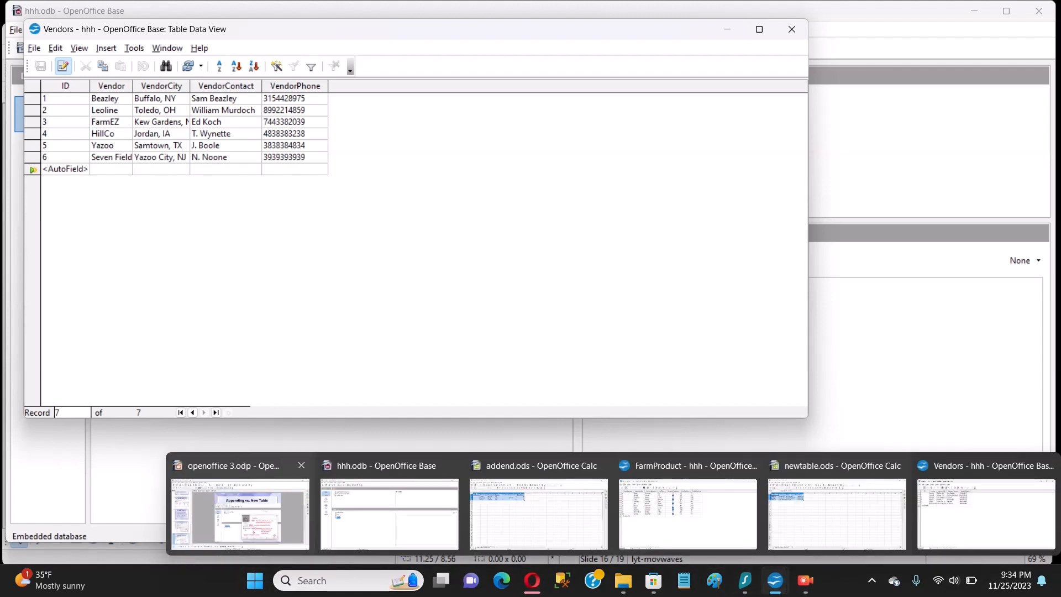
{"action": "left_click", "coordinate": [240, 514]}
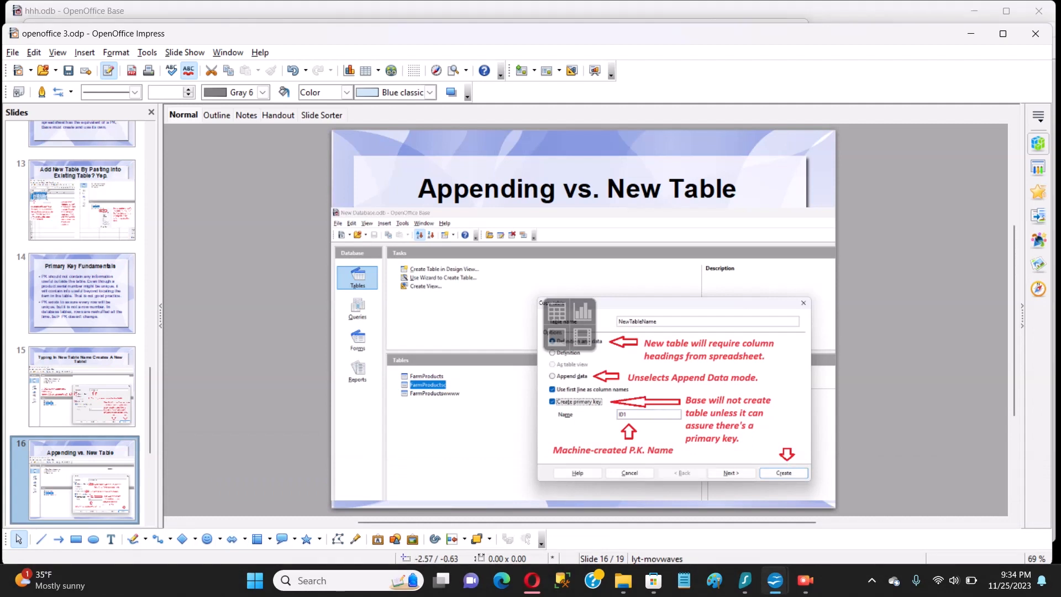